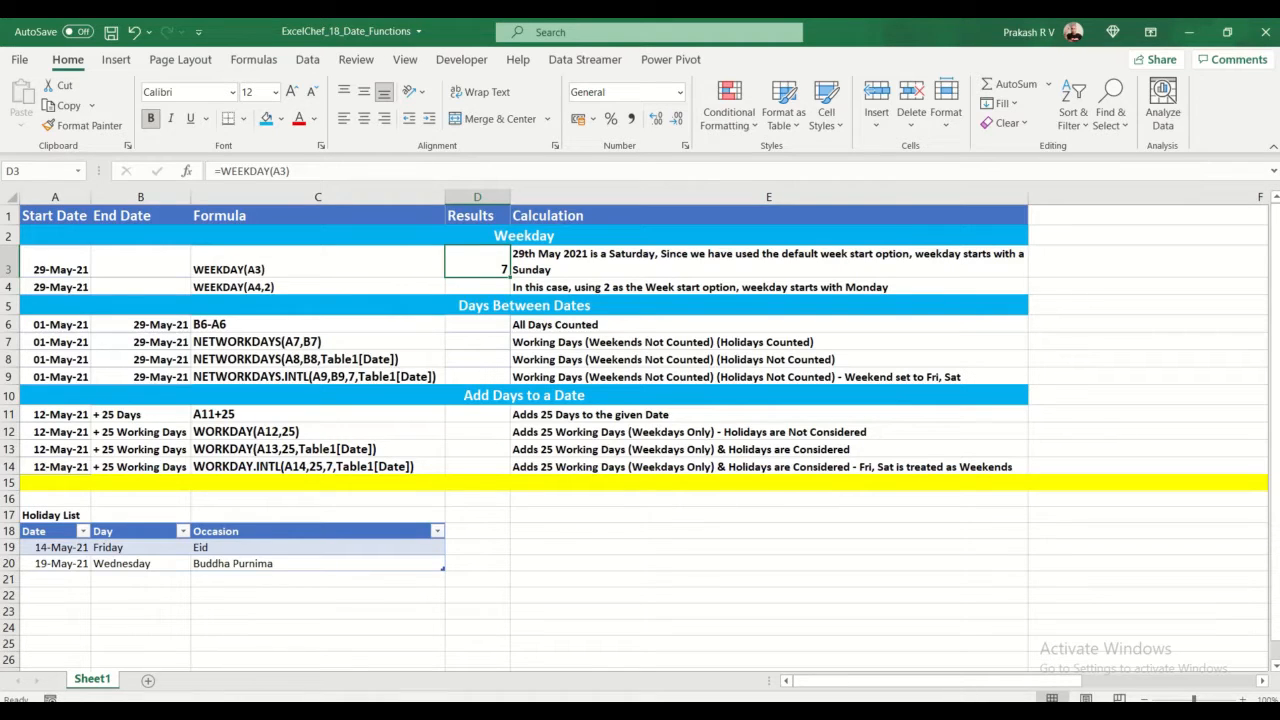
Enter =WEEKDAY(A4,2) in cell D4 to get the weekday number with the week starting on Monday
key("Down")
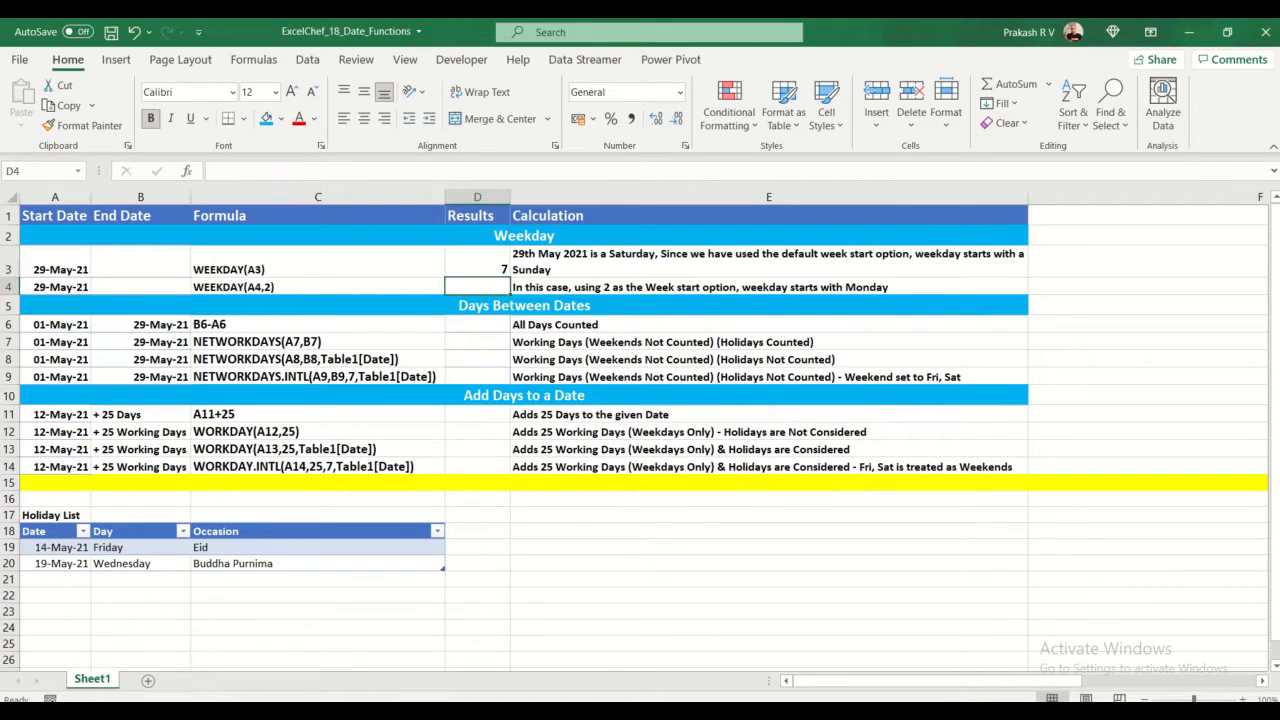
type("=Week")
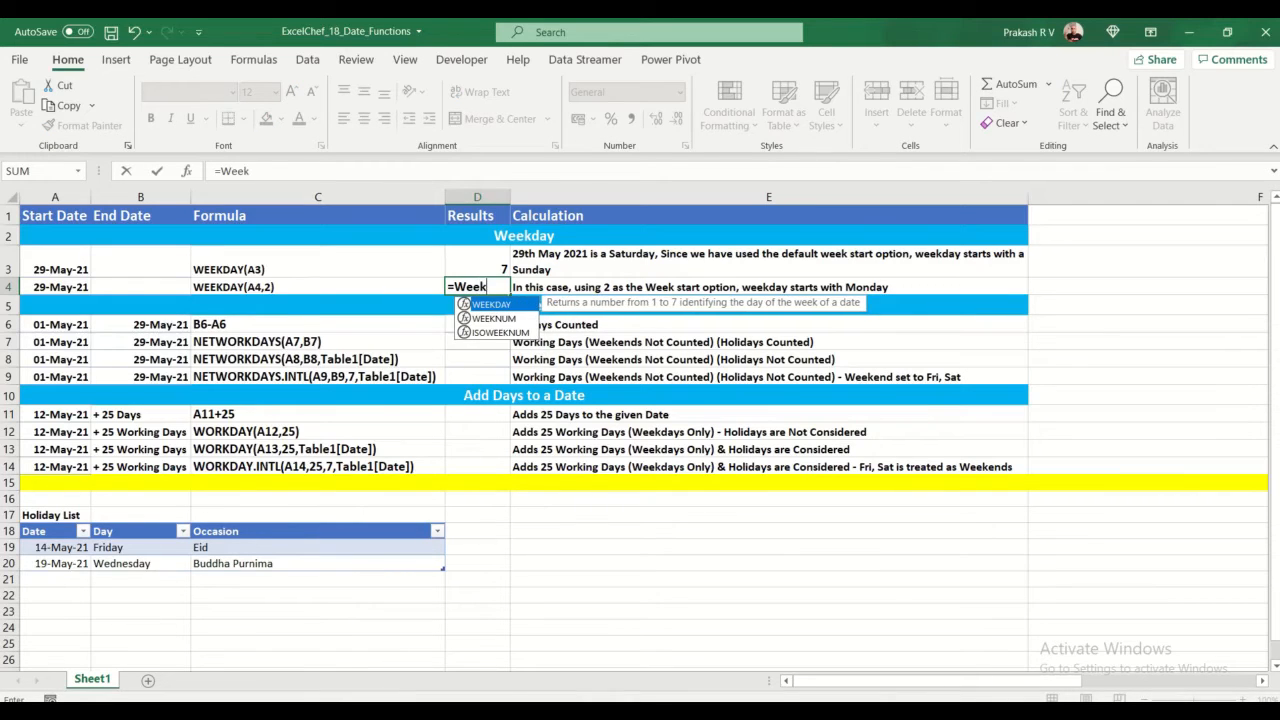
key("Tab")
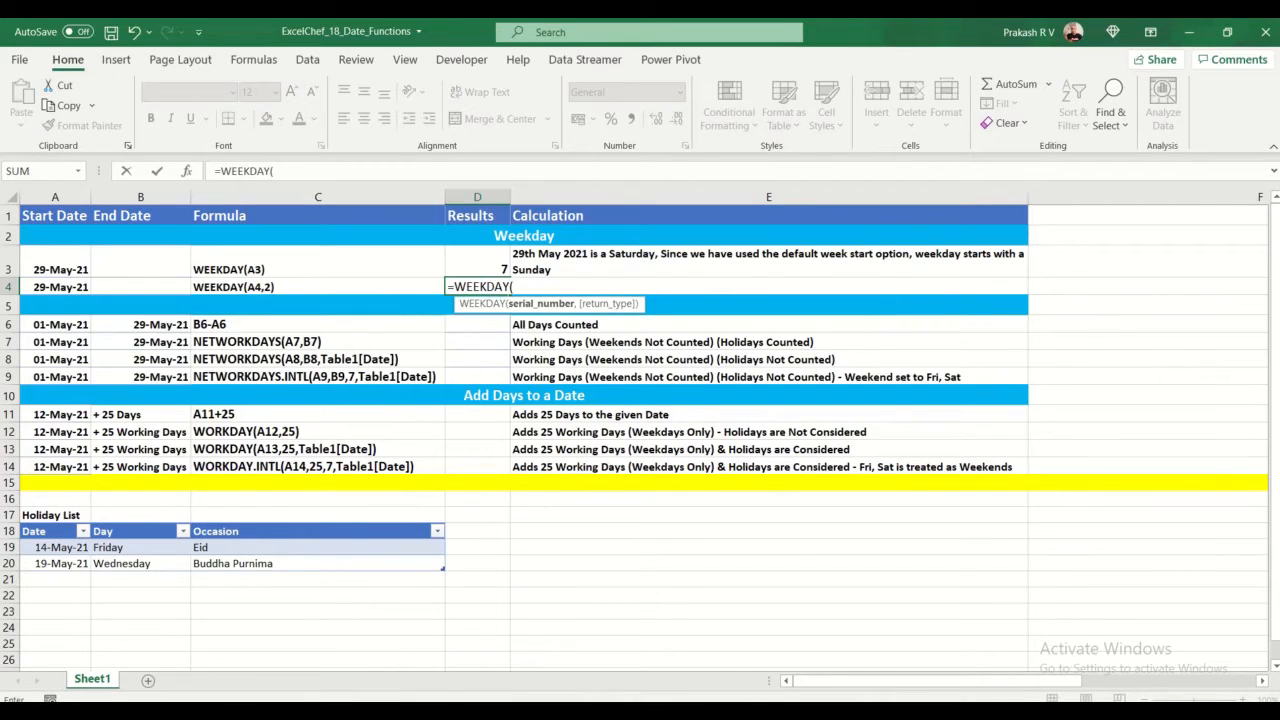
type("A3")
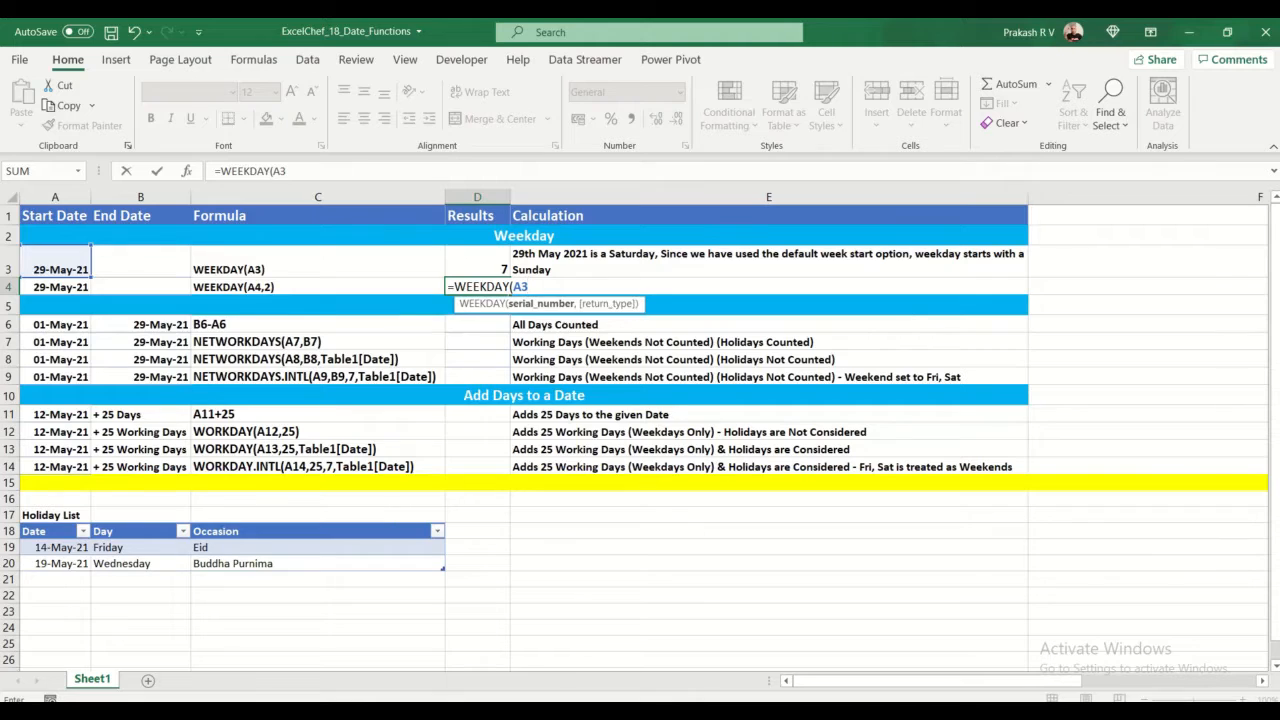
key("BackSpace")
type("4,")
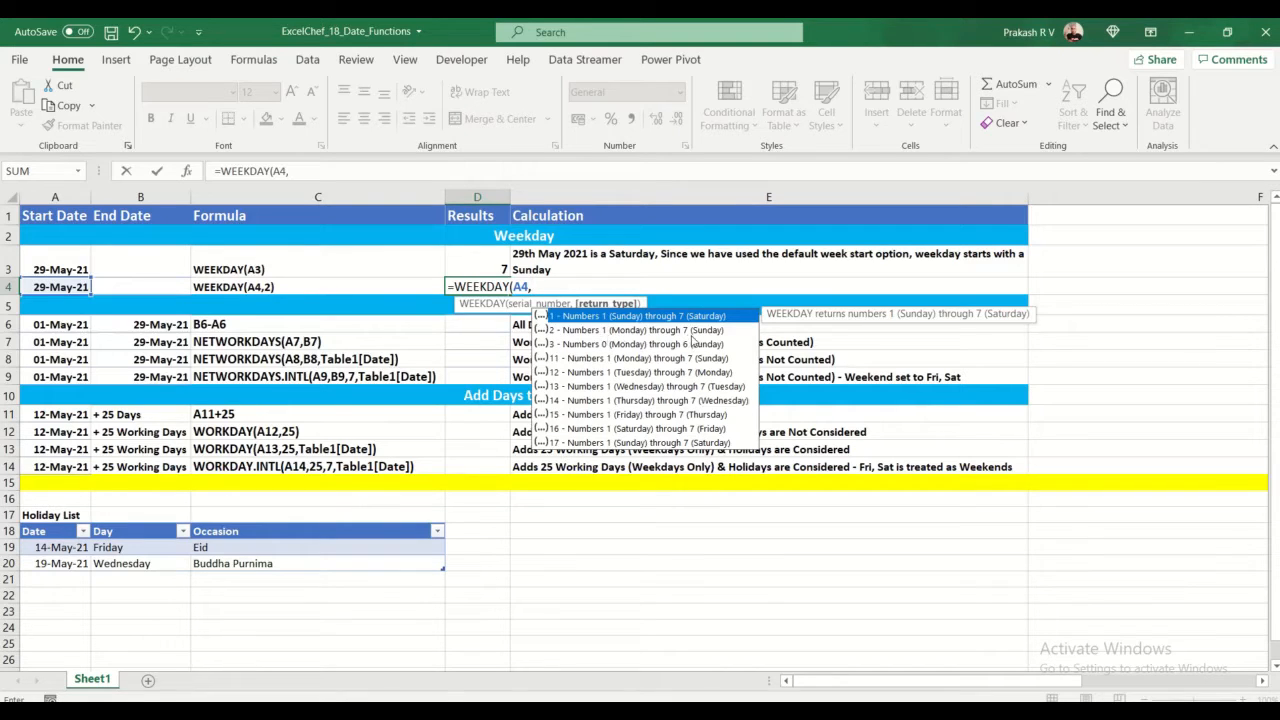
type("2")
key("Return")
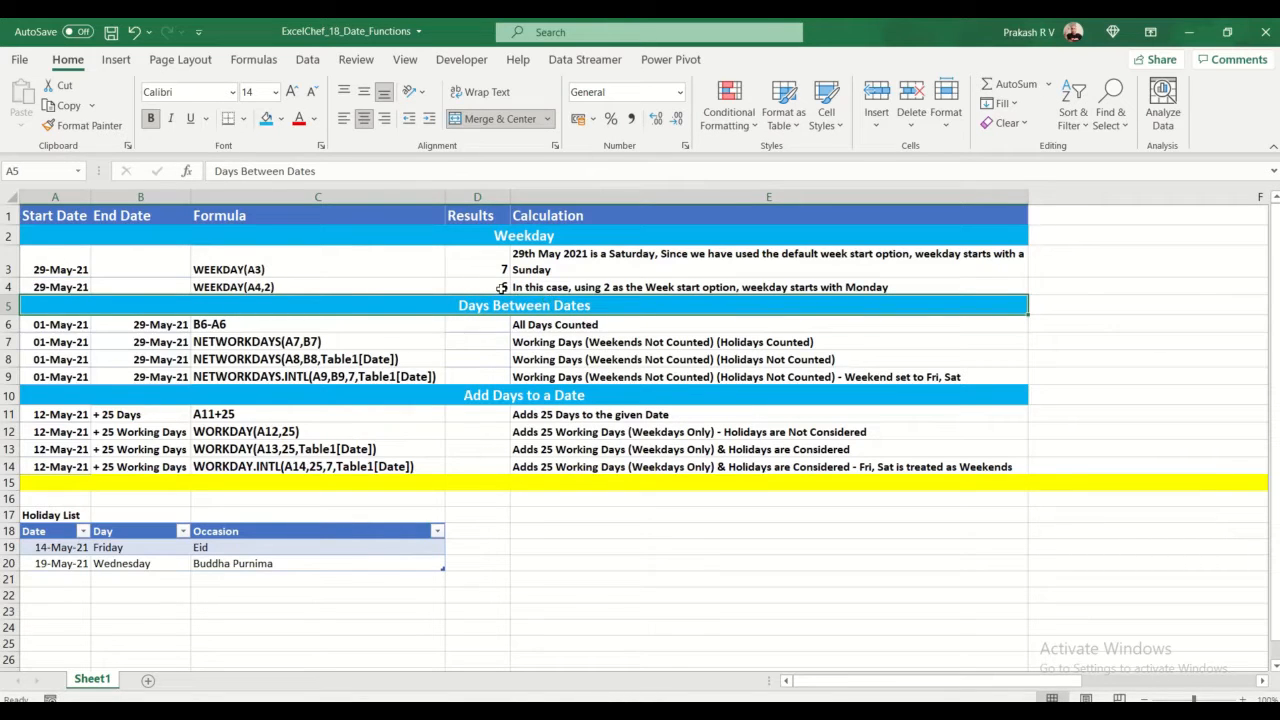
left_click(501, 288)
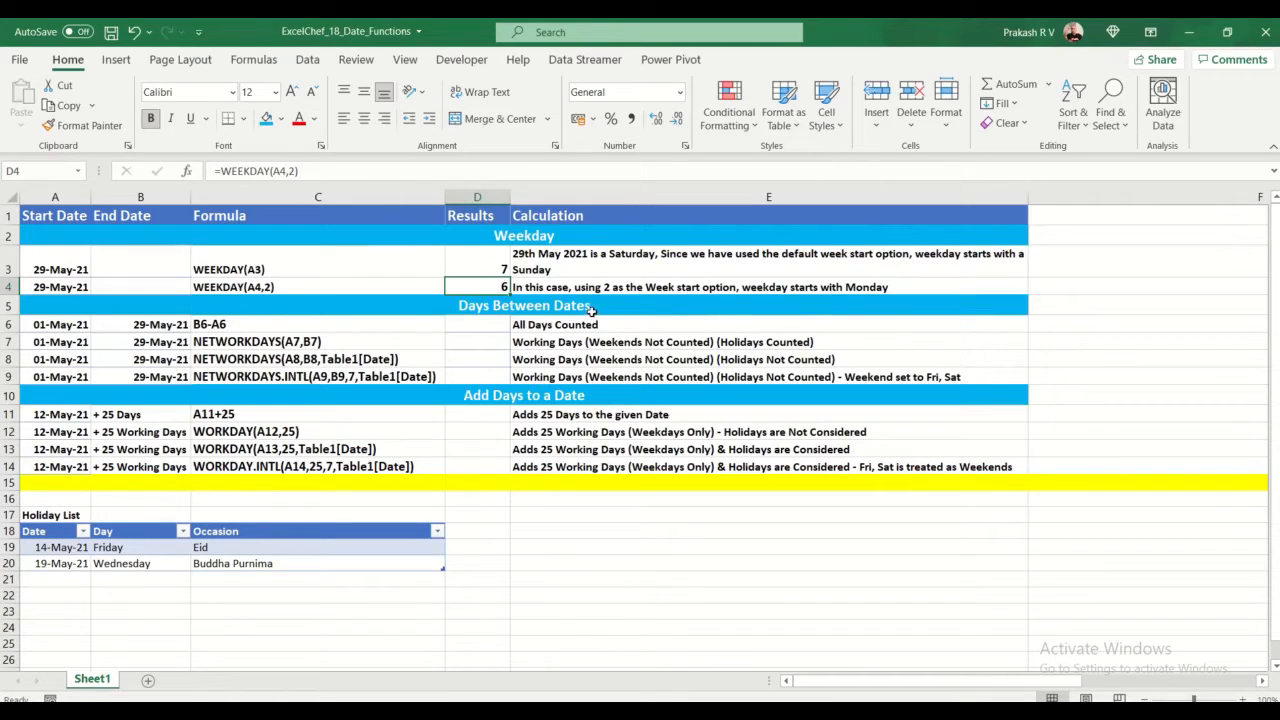
Enter =B6-A6 in cell D6 to count all days between the start and end dates
left_click(473, 328)
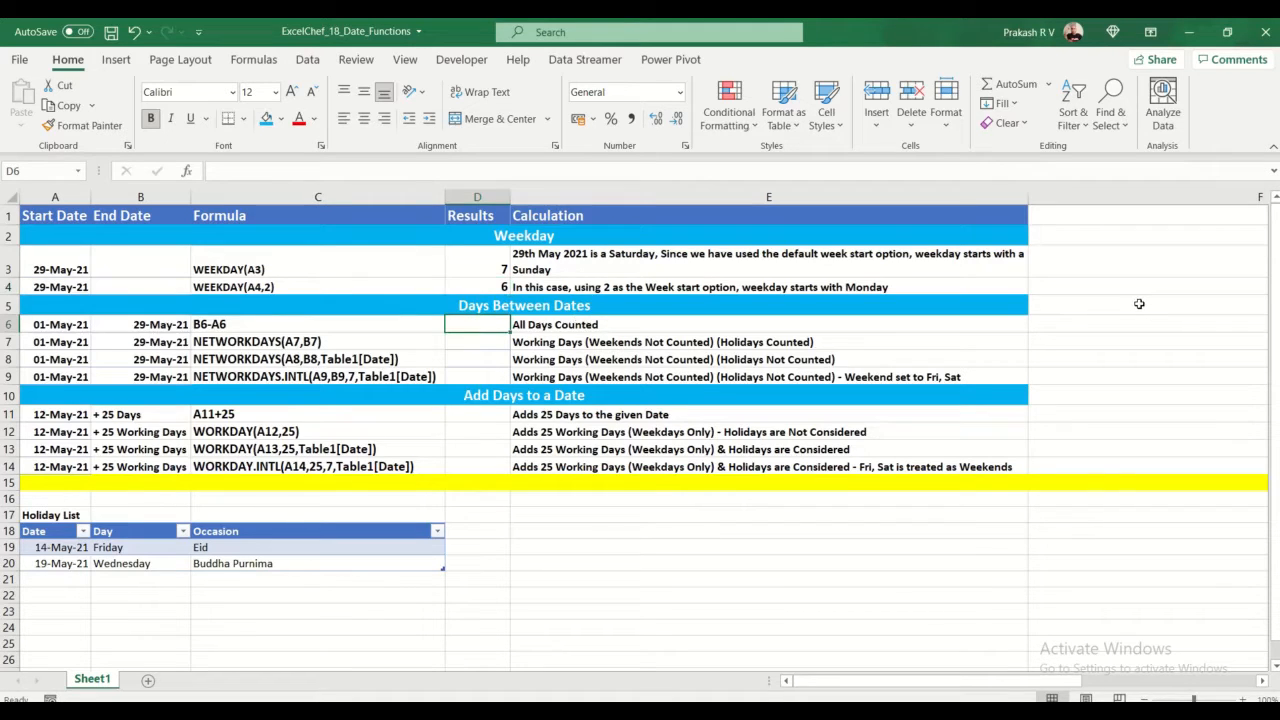
type("=")
key("Left")
key("Left")
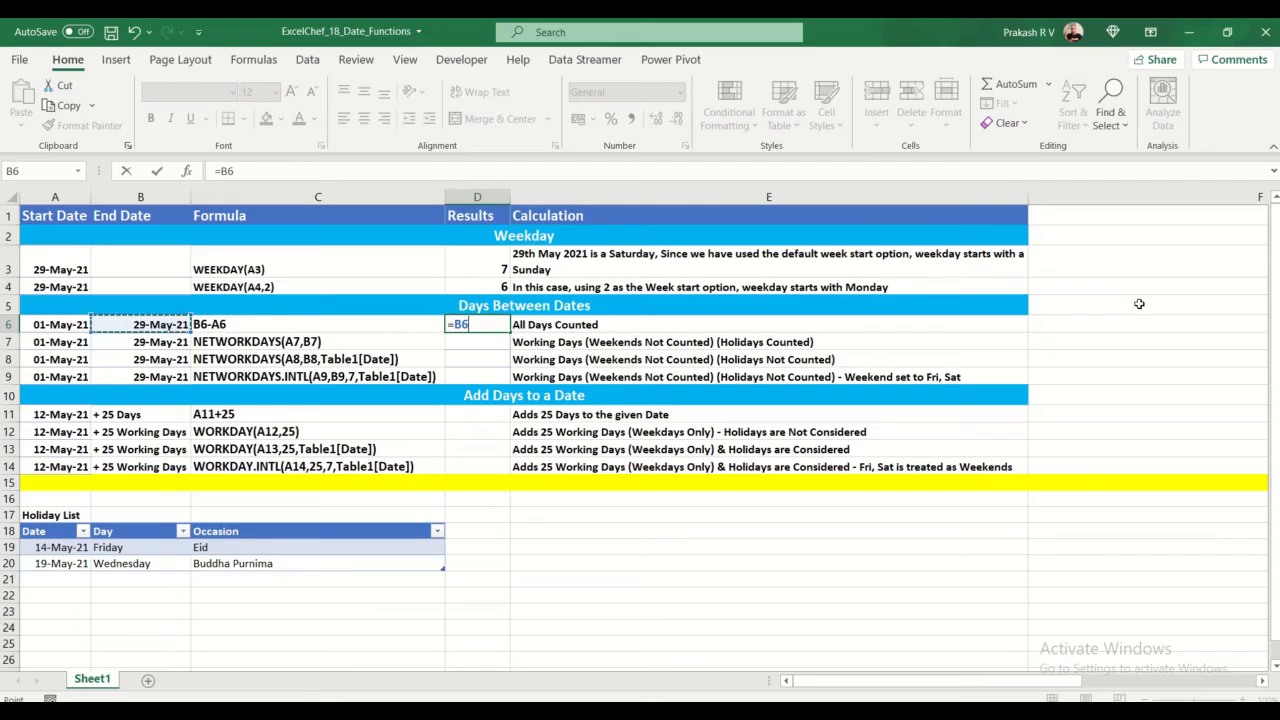
type("-")
key("Left")
key("Left")
key("Left")
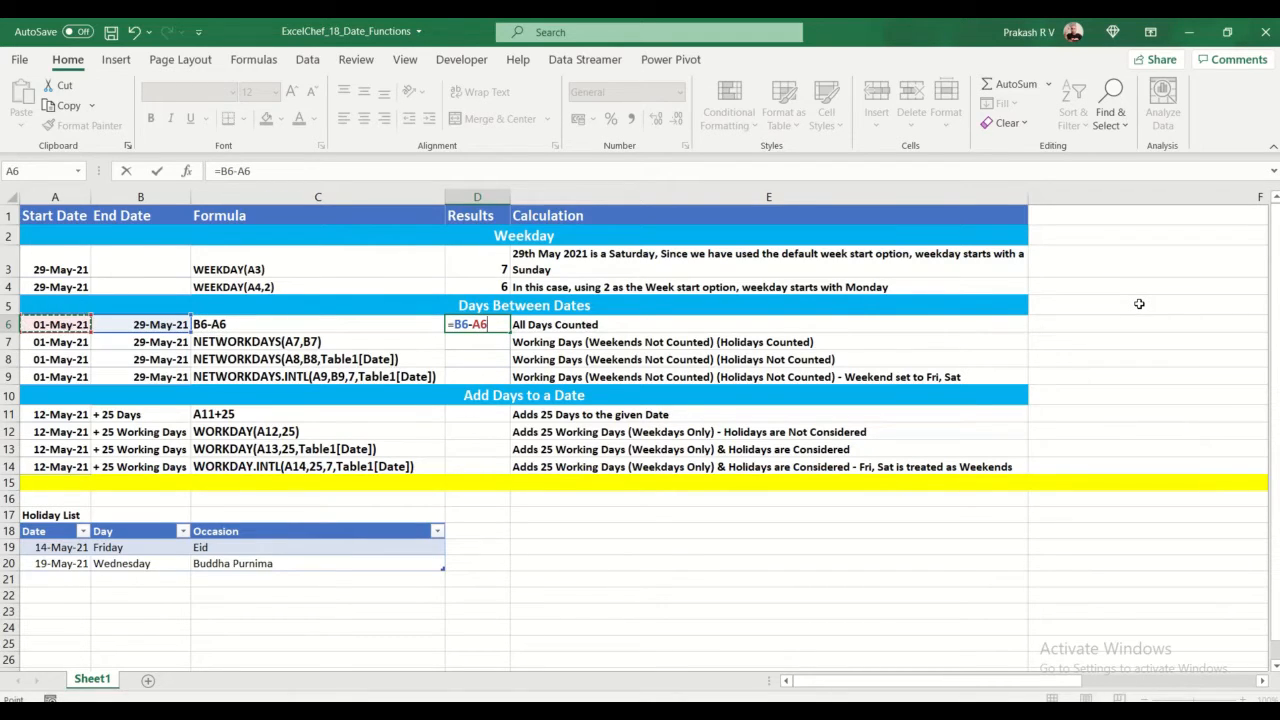
key("Return")
key("Up")
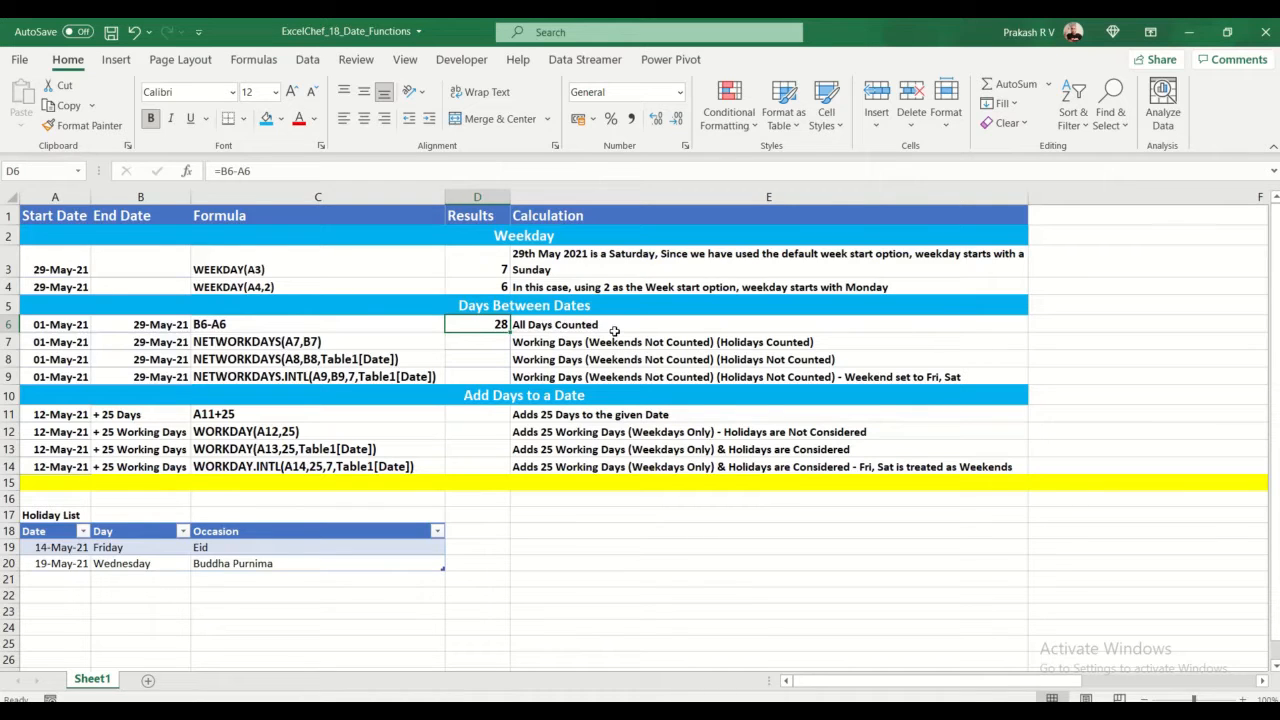
left_click(38, 518)
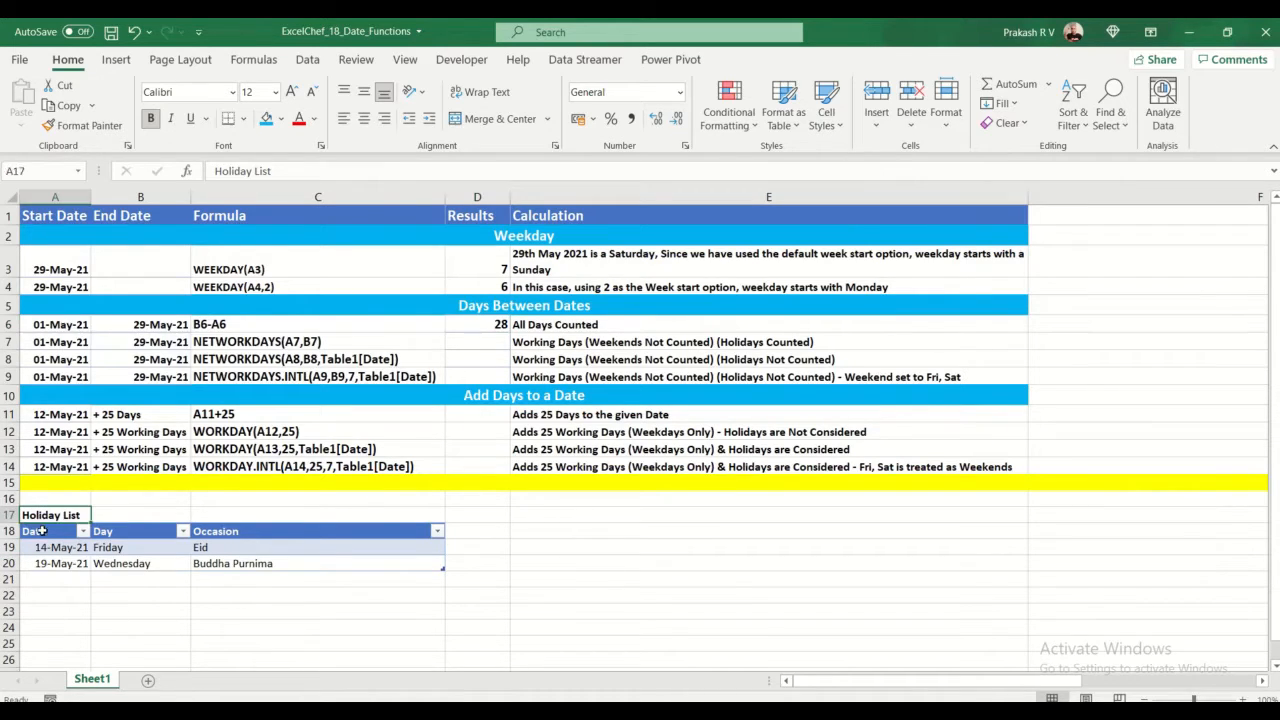
left_click_drag(42, 531, 218, 569)
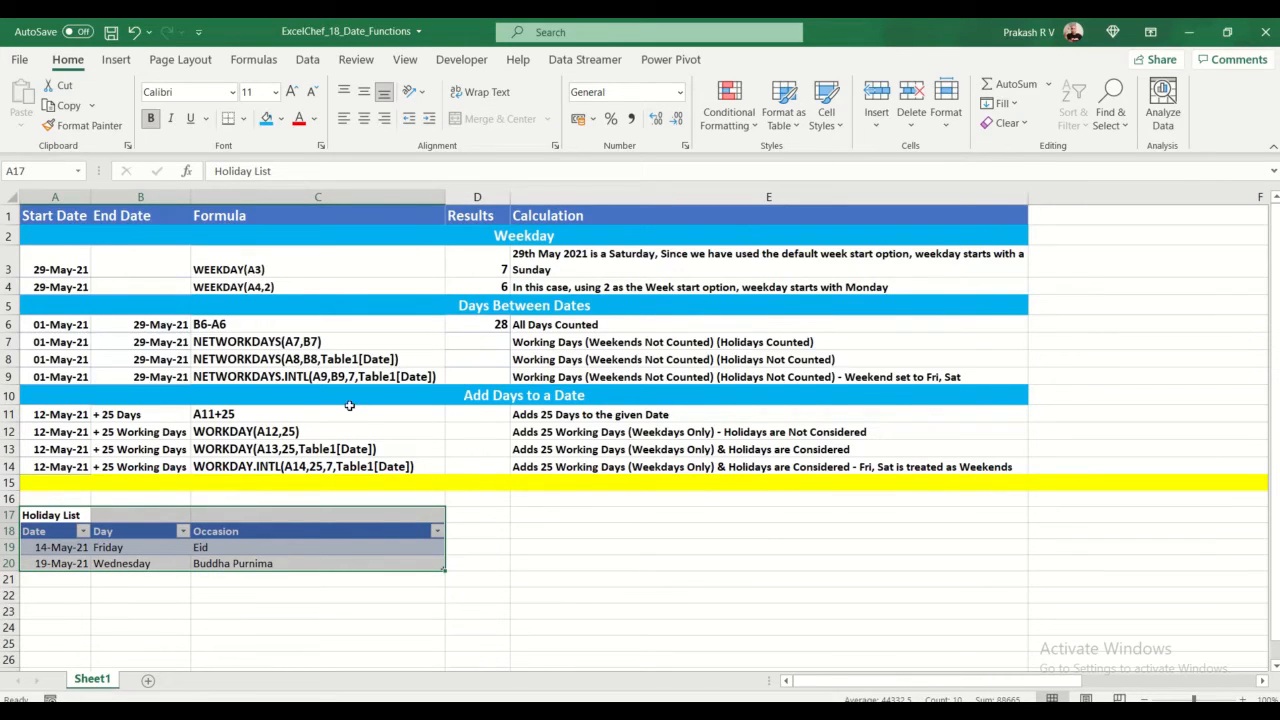
left_click(139, 584)
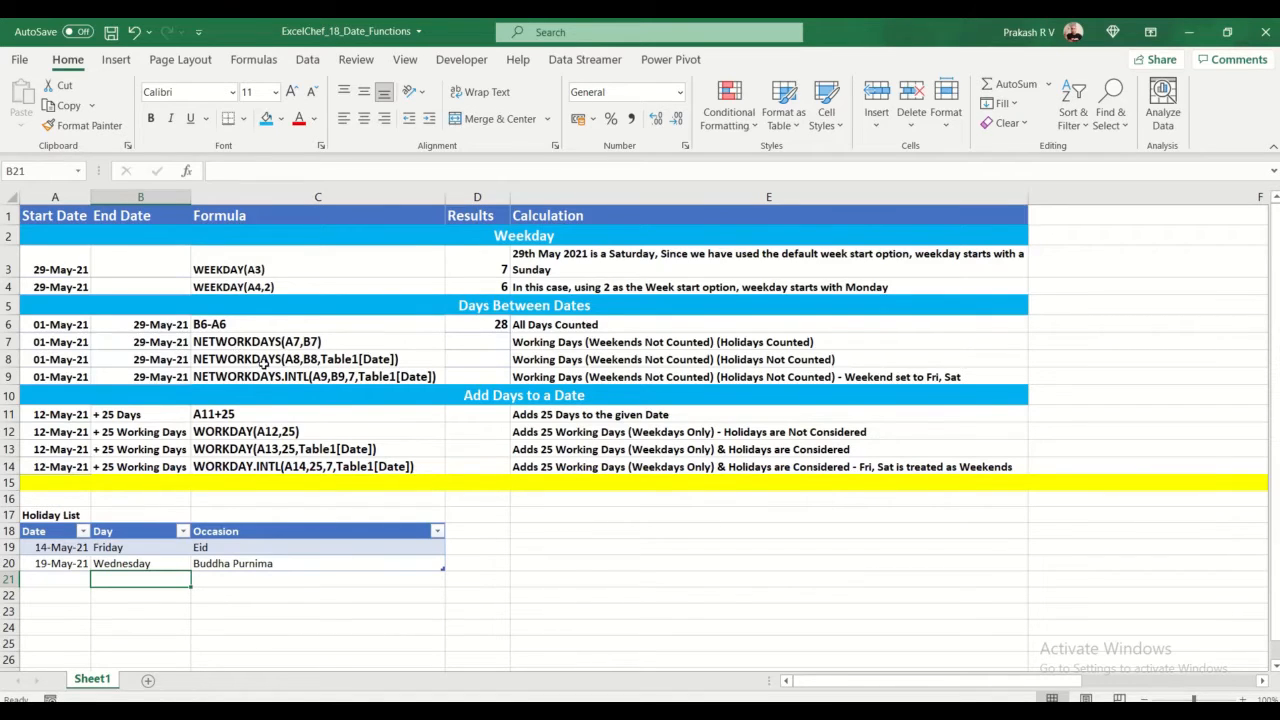
Enter a NETWORKDAYS formula in cell D7 with A7 as the start date and B7 as the end date
left_click(476, 342)
type("=")
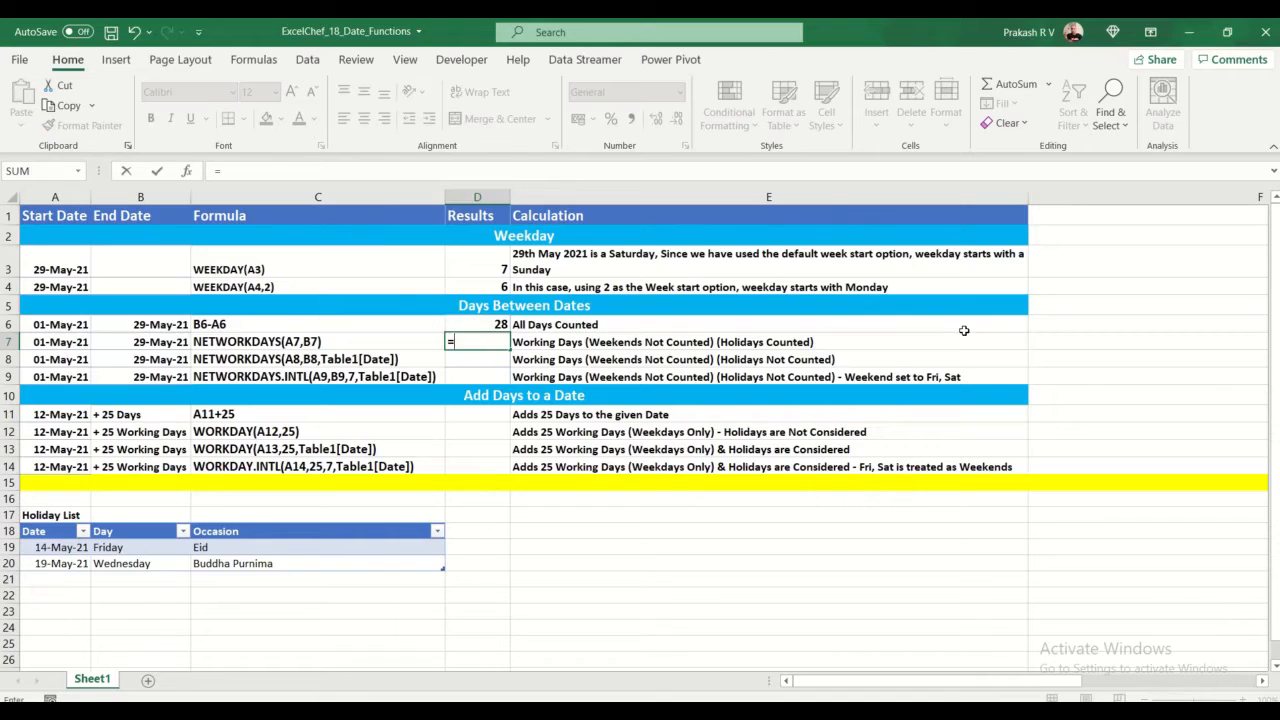
type("net")
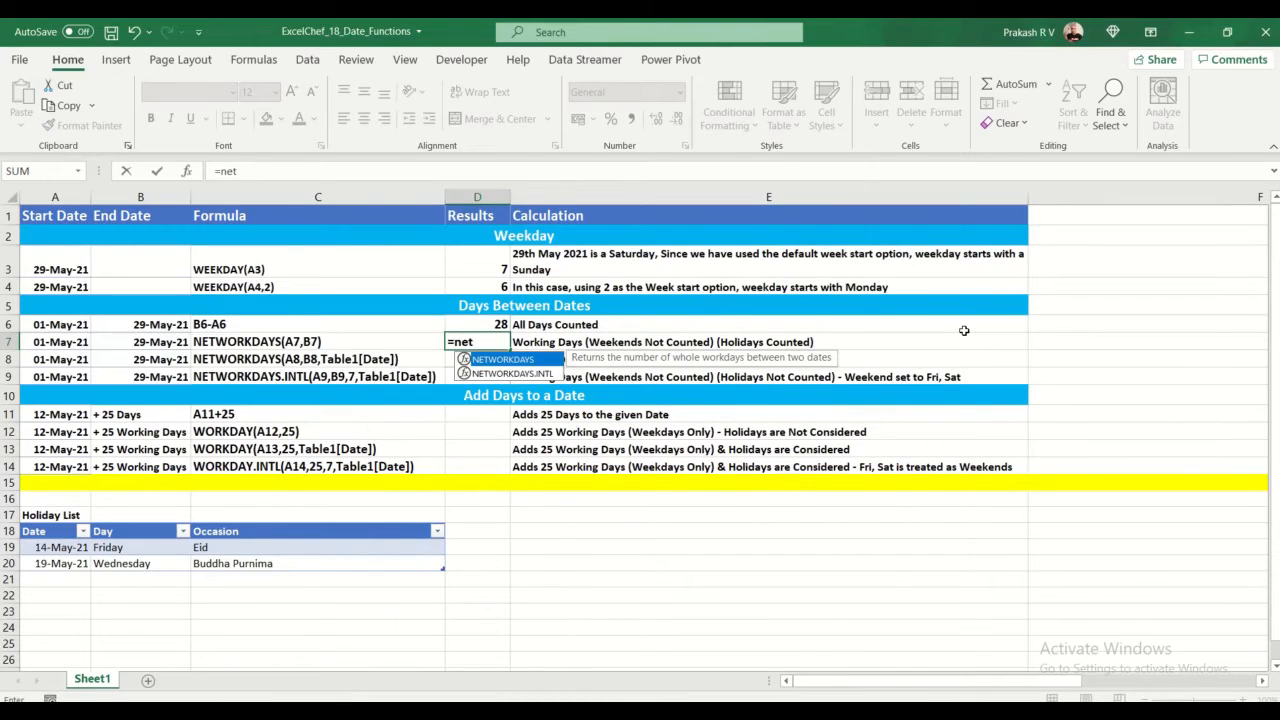
key("Tab")
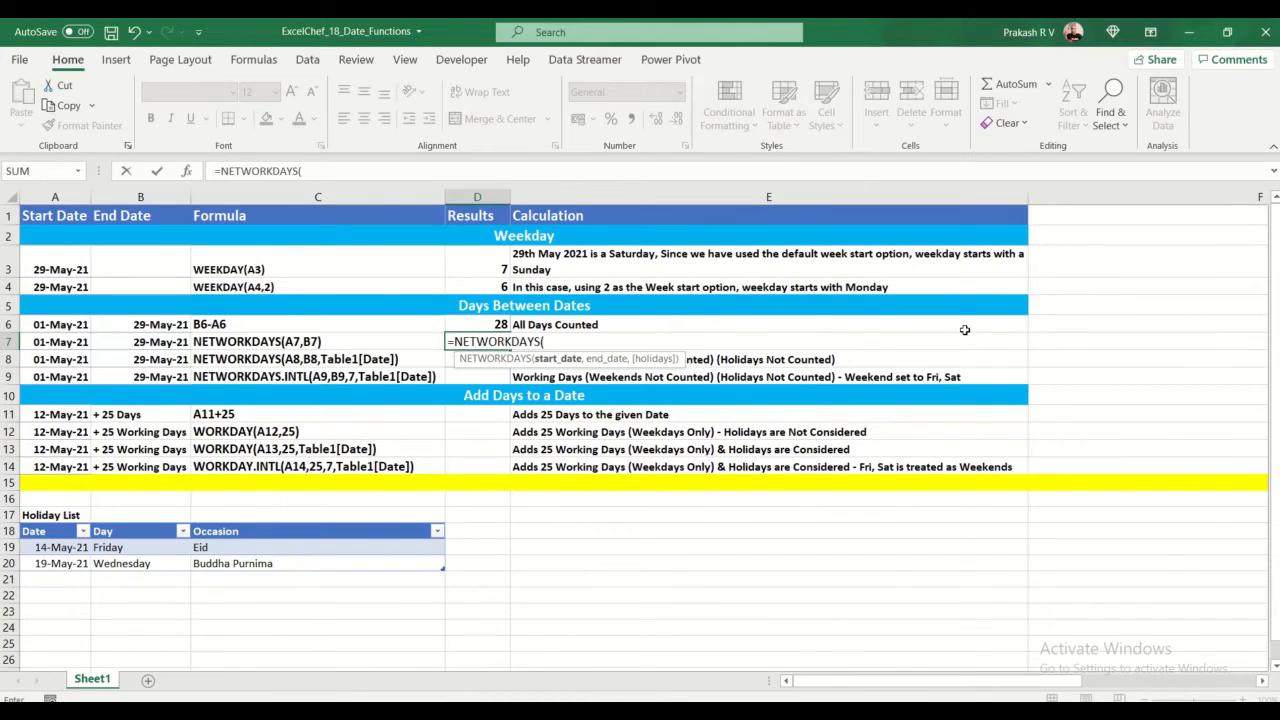
left_click(57, 345)
type(",")
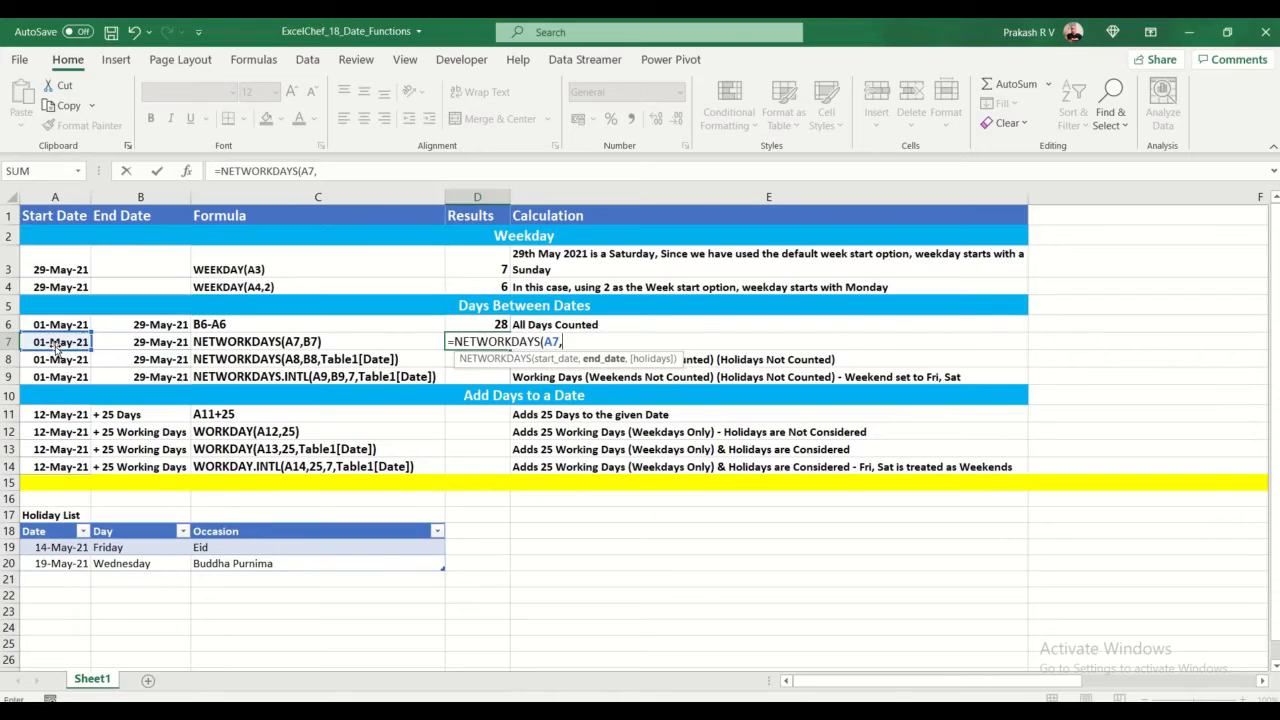
left_click(157, 342)
key("Return")
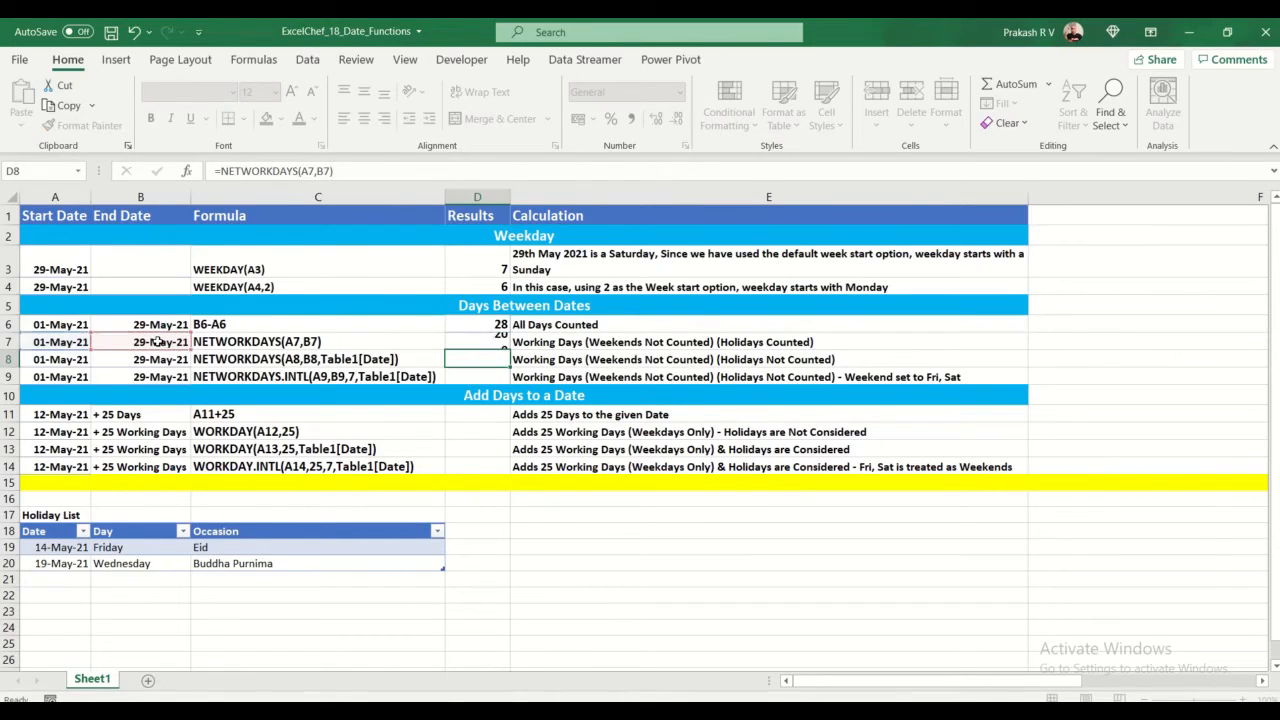
left_click(493, 343)
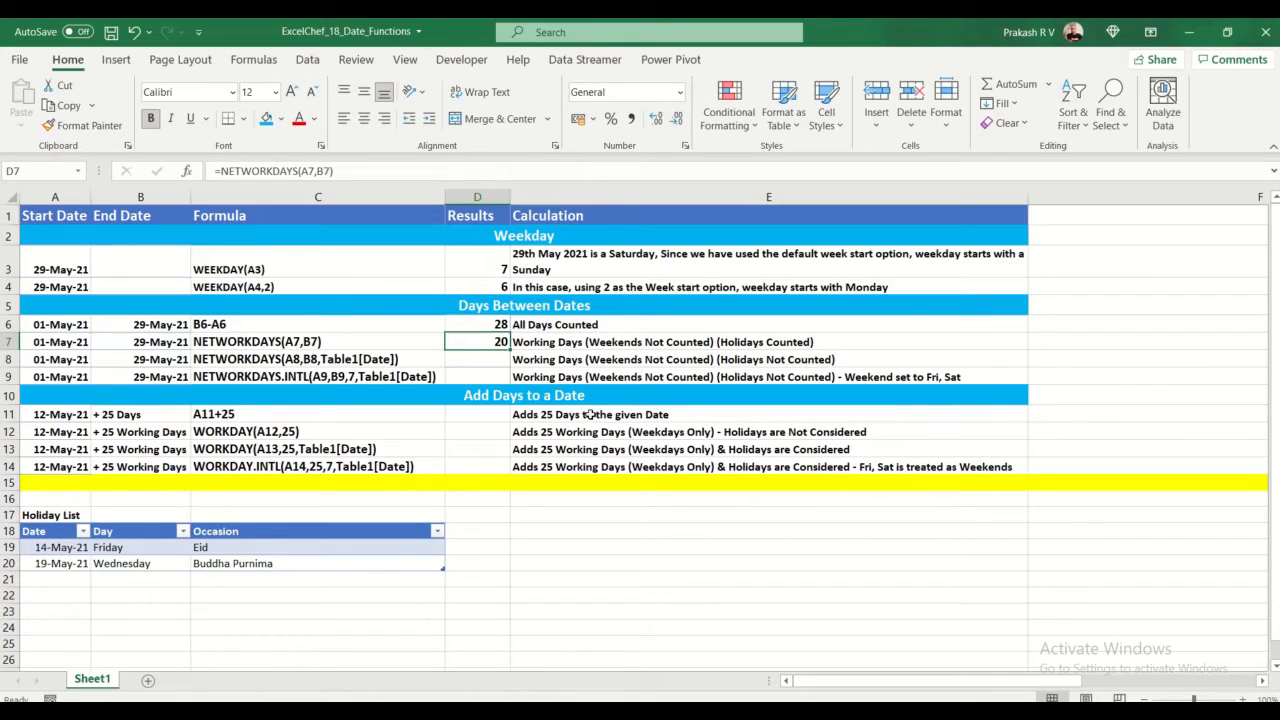
Enter =NETWORKDAYS(A8,B8,Table1[Date]) in cell D8 to exclude both weekends and the listed holidays
left_click(476, 359)
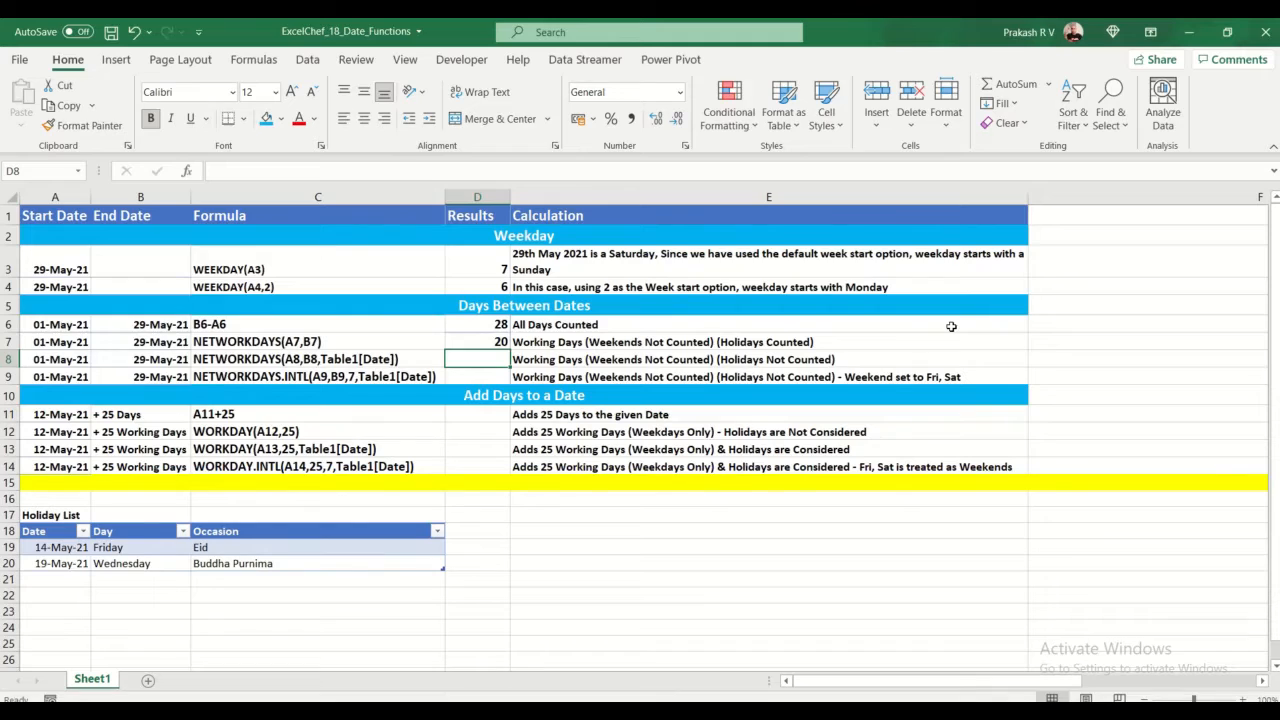
type("=netw")
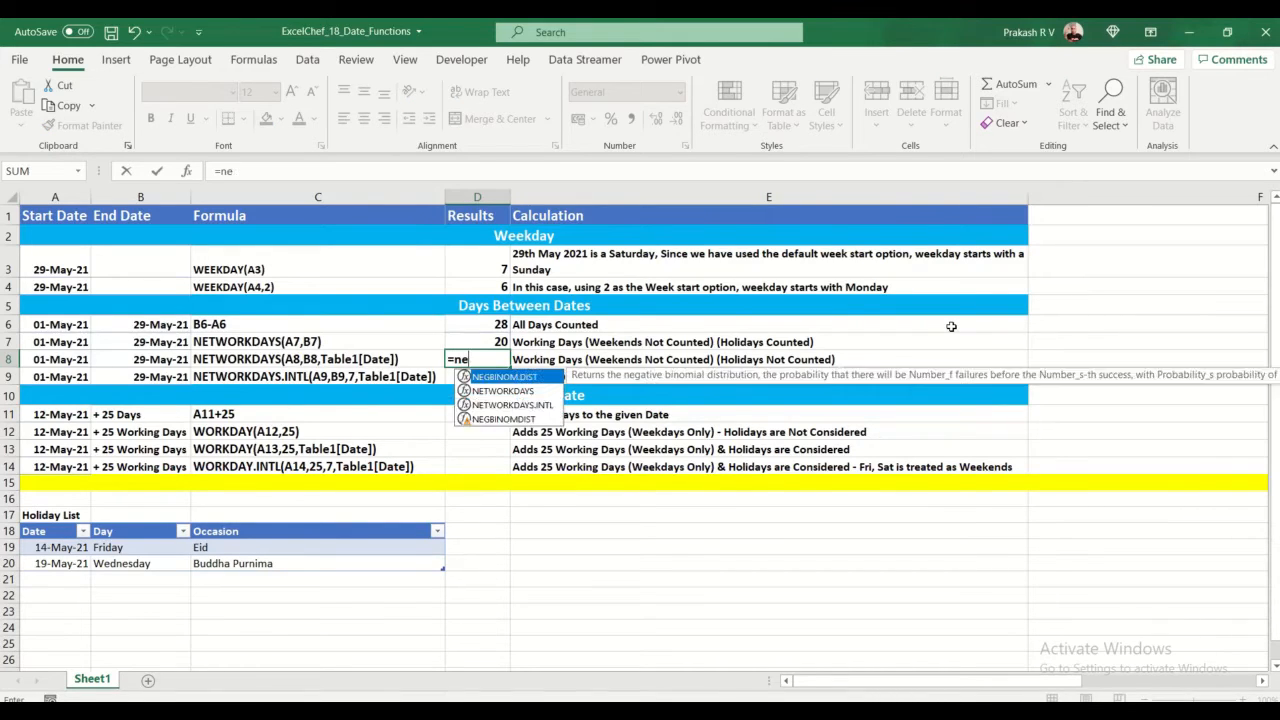
key("Tab")
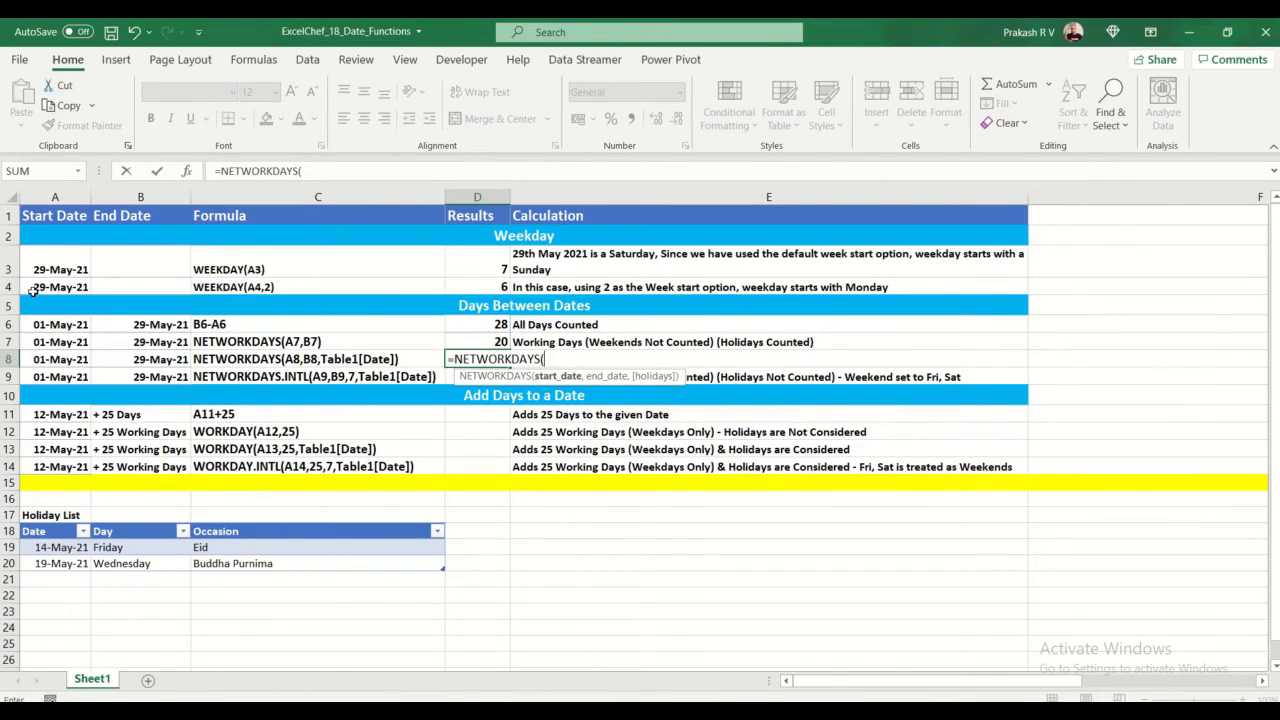
left_click(58, 363)
type(",")
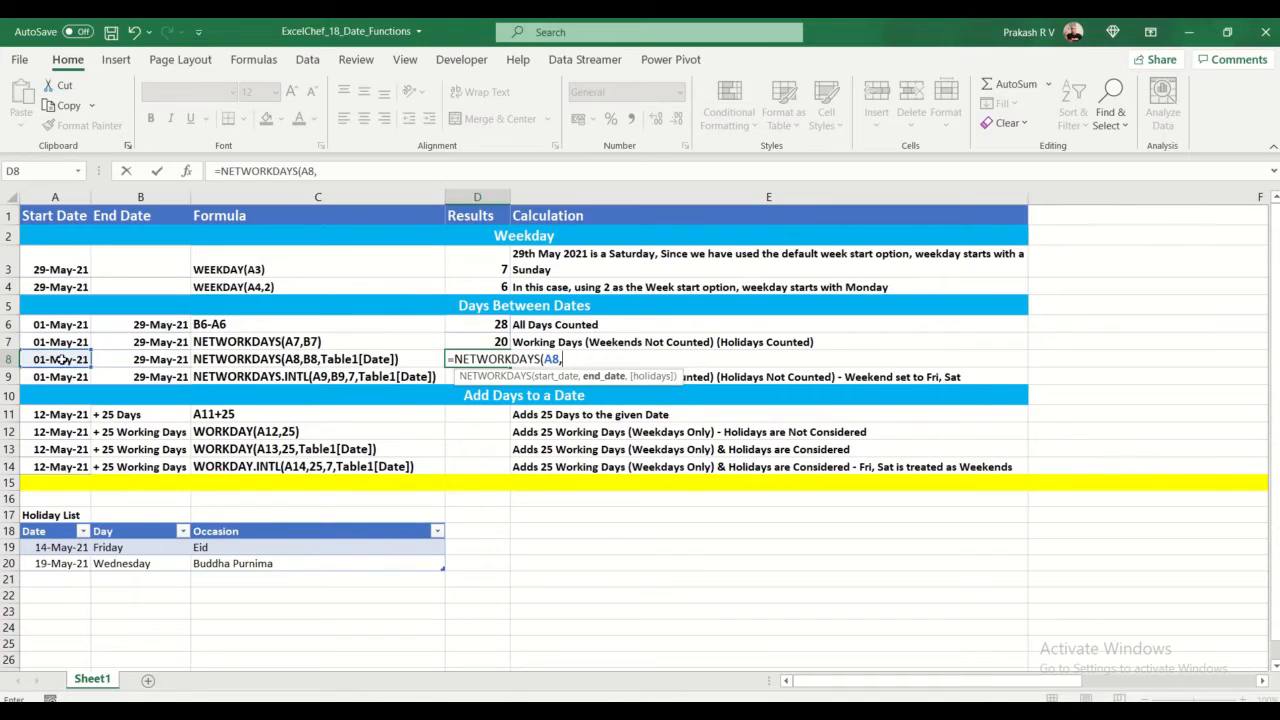
left_click(140, 359)
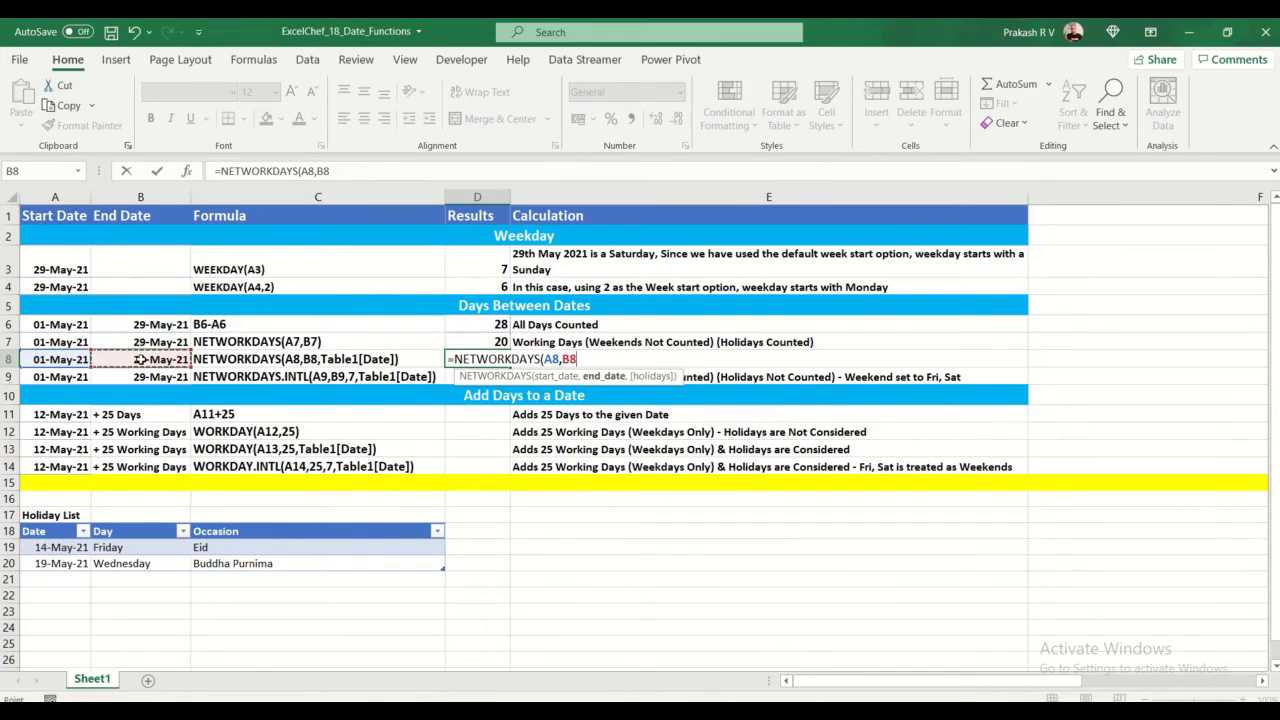
type(",")
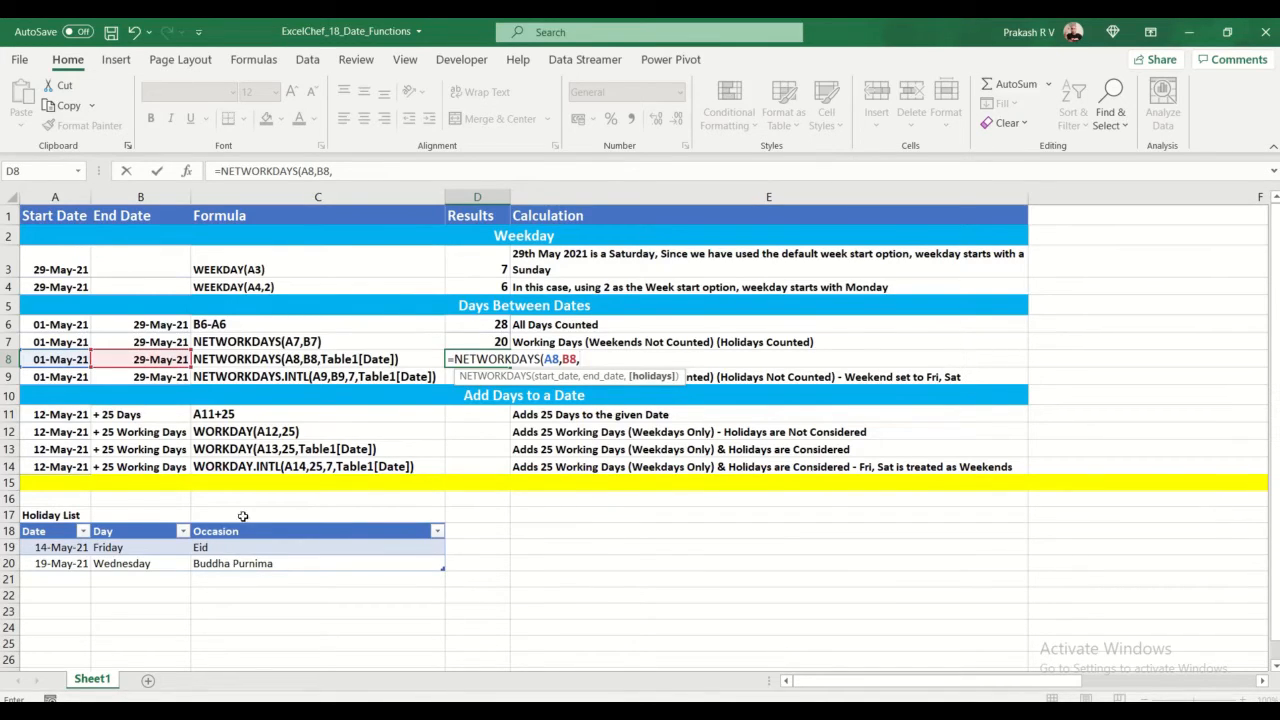
left_click_drag(48, 545, 52, 562)
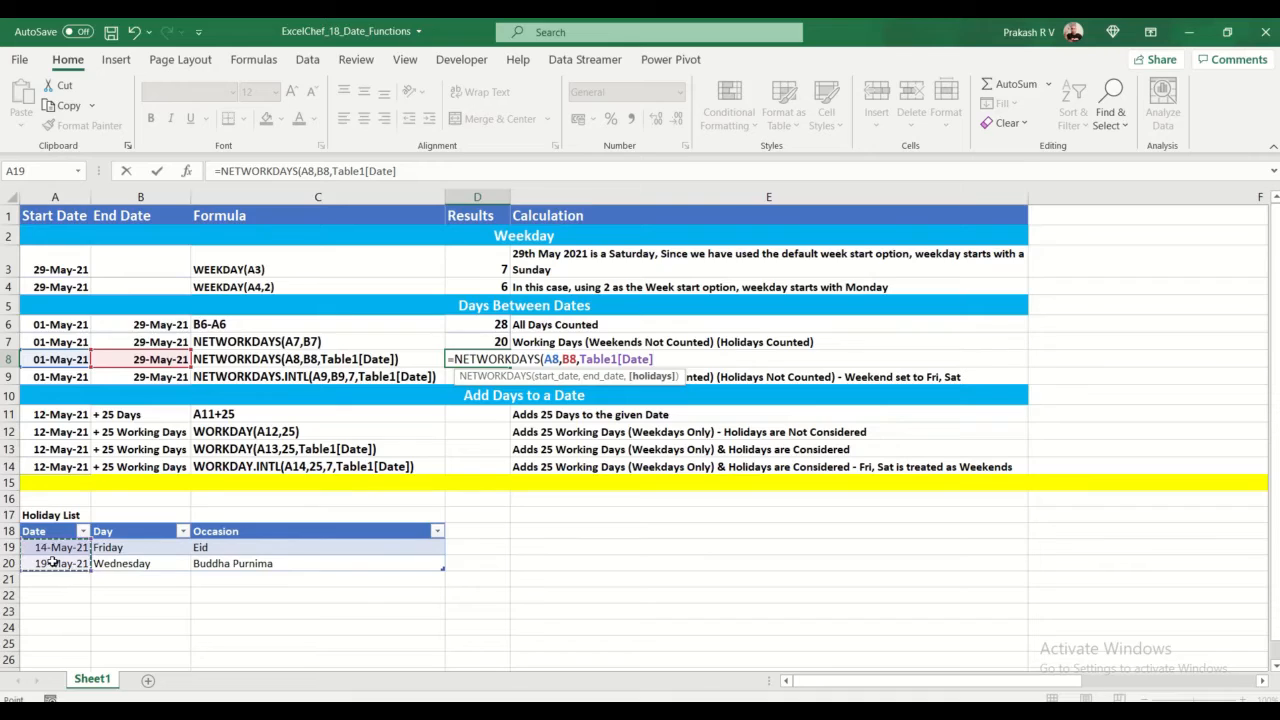
type(")")
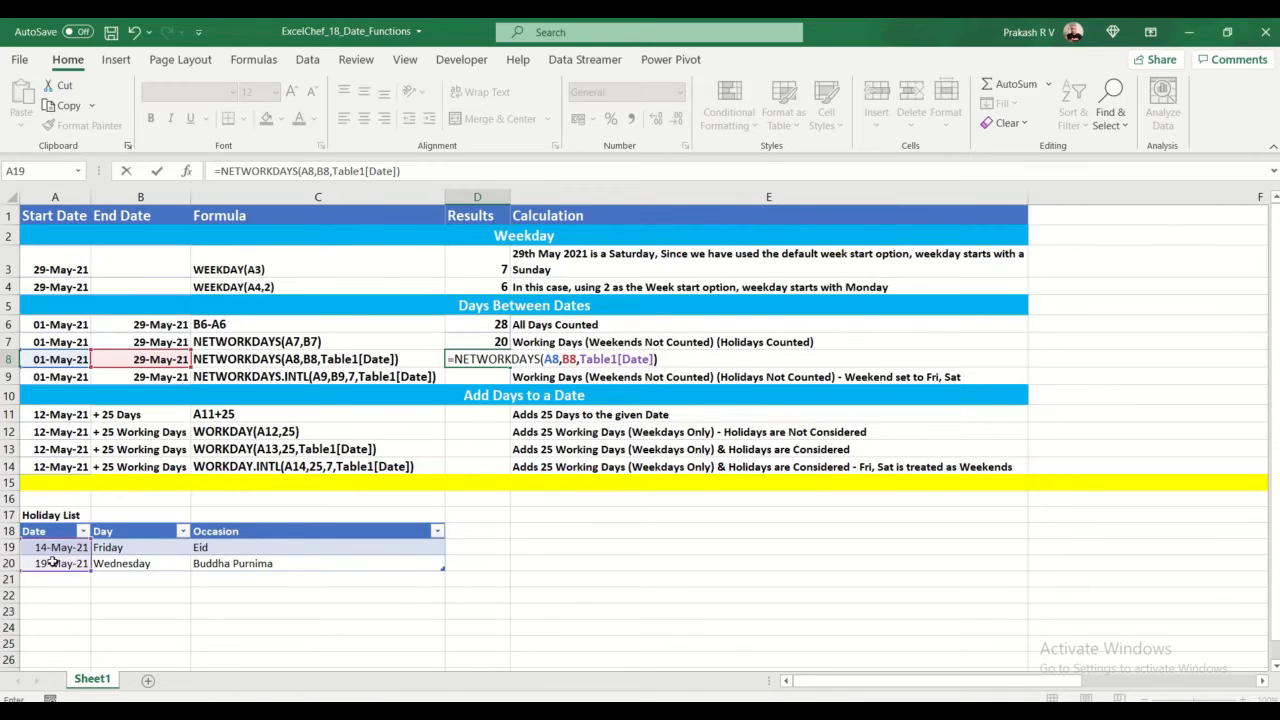
key("Return")
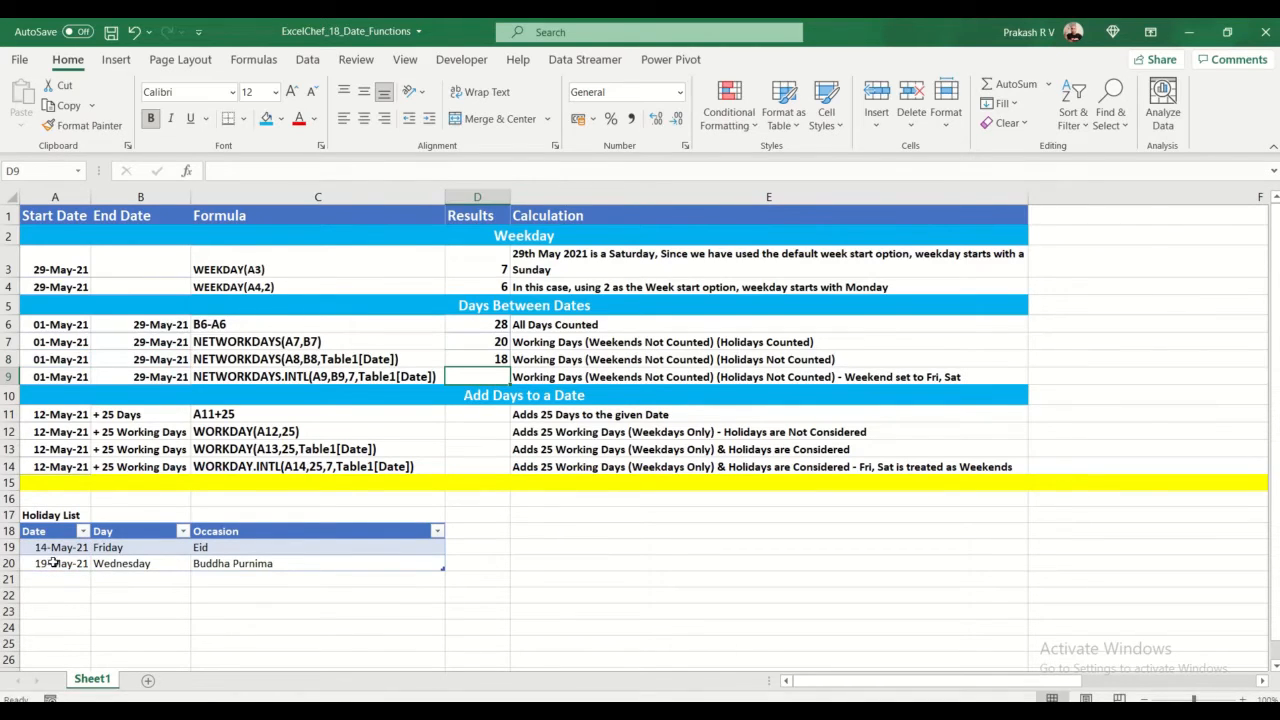
left_click(491, 360)
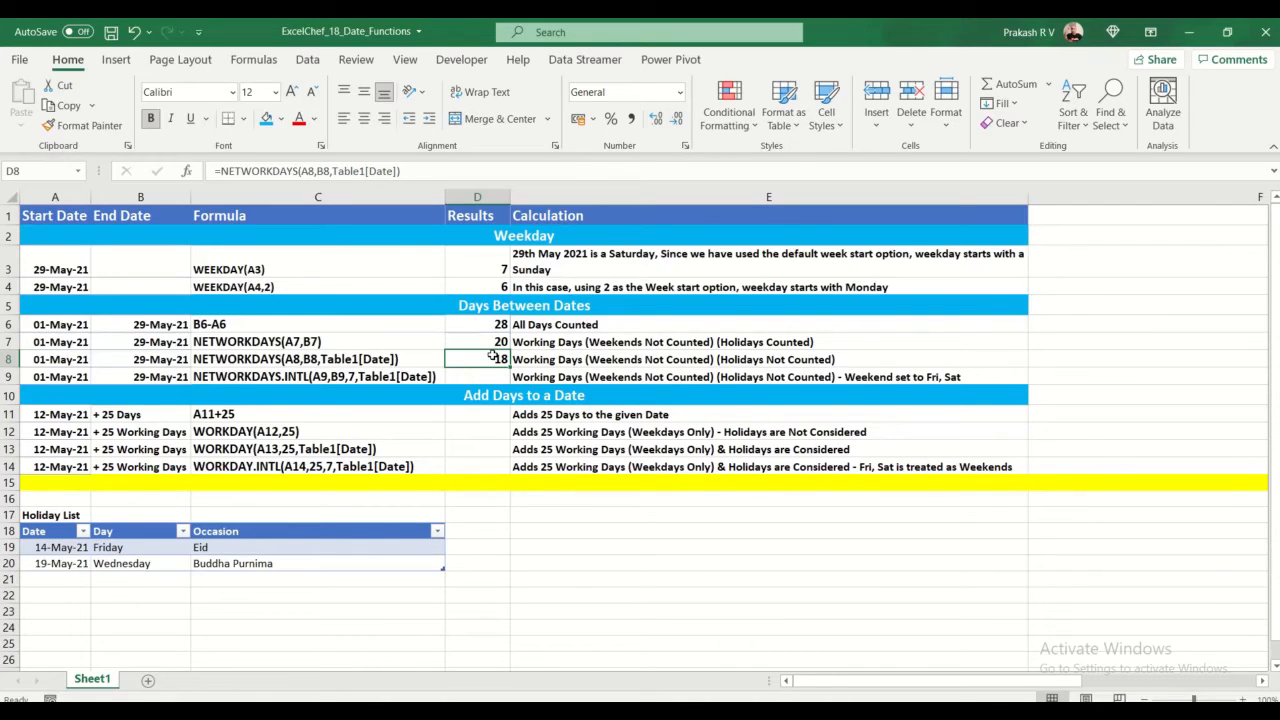
left_click(111, 549)
left_click_drag(48, 553, 108, 549)
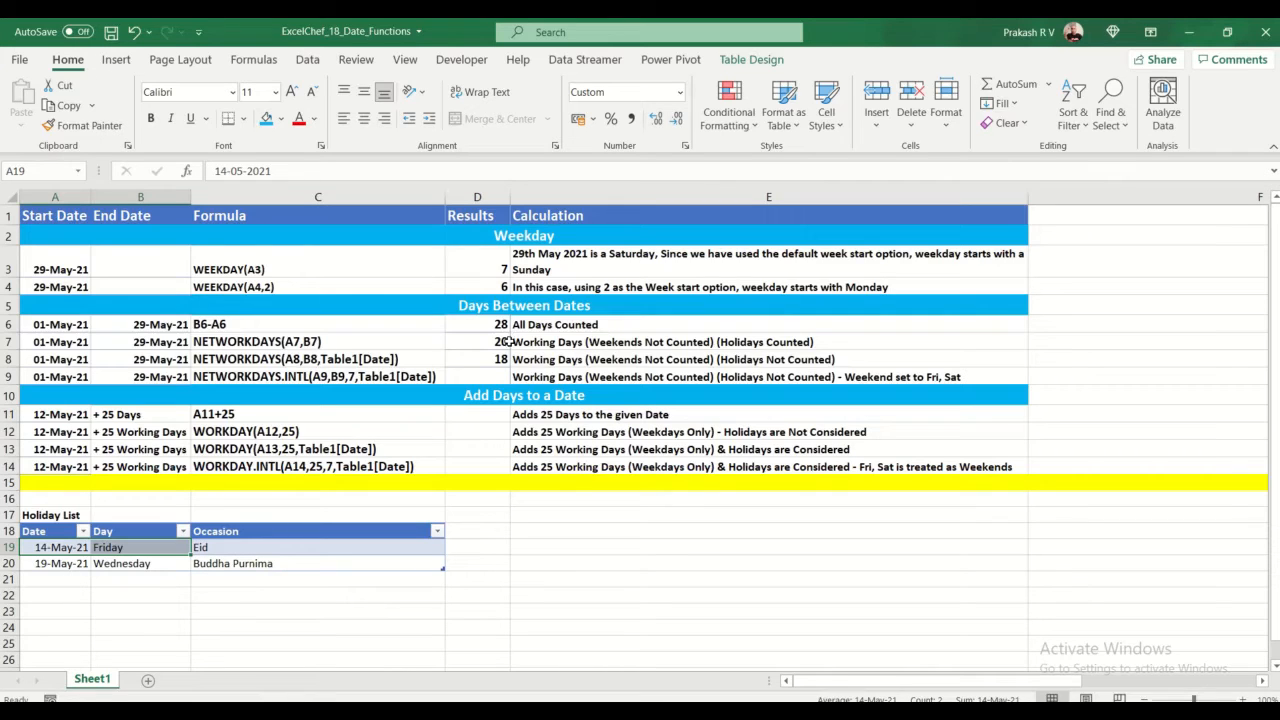
Enter =NETWORKDAYS.INTL(A9,B9,7,Table1[Date]) in cell D9 to count working days with Friday-Saturday weekends and the listed holidays excluded
left_click(499, 376)
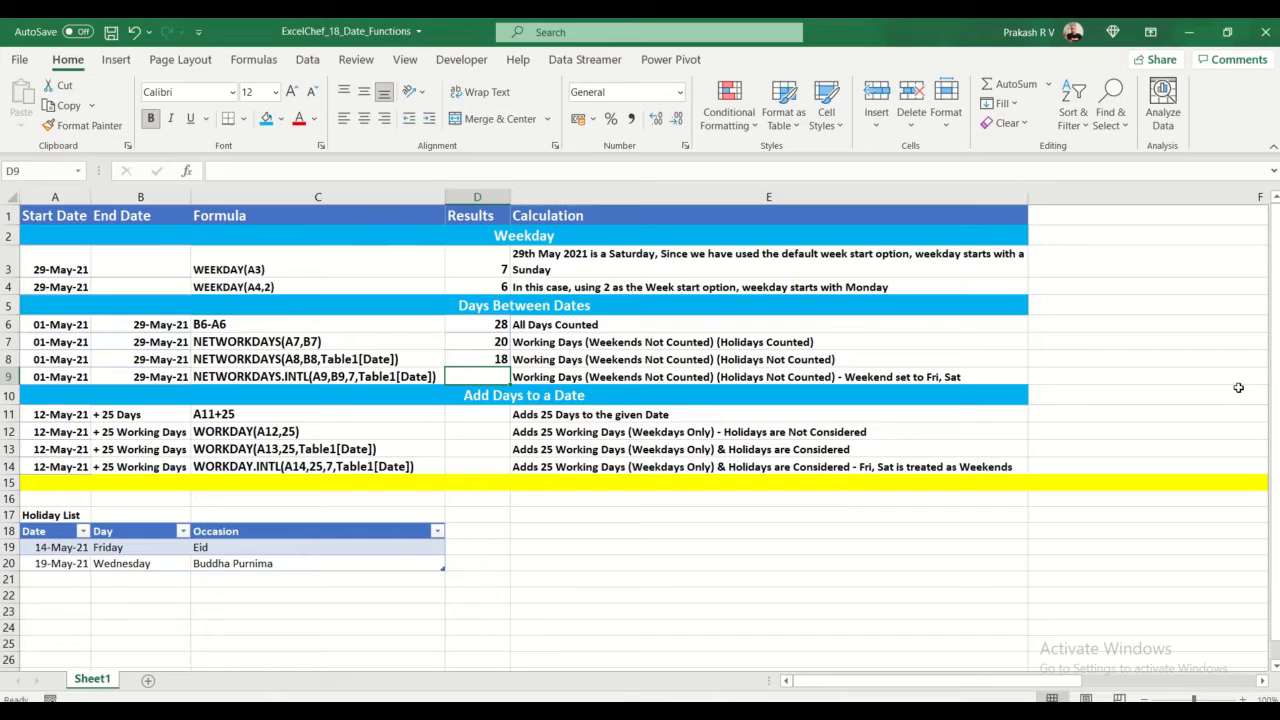
type("=Ne")
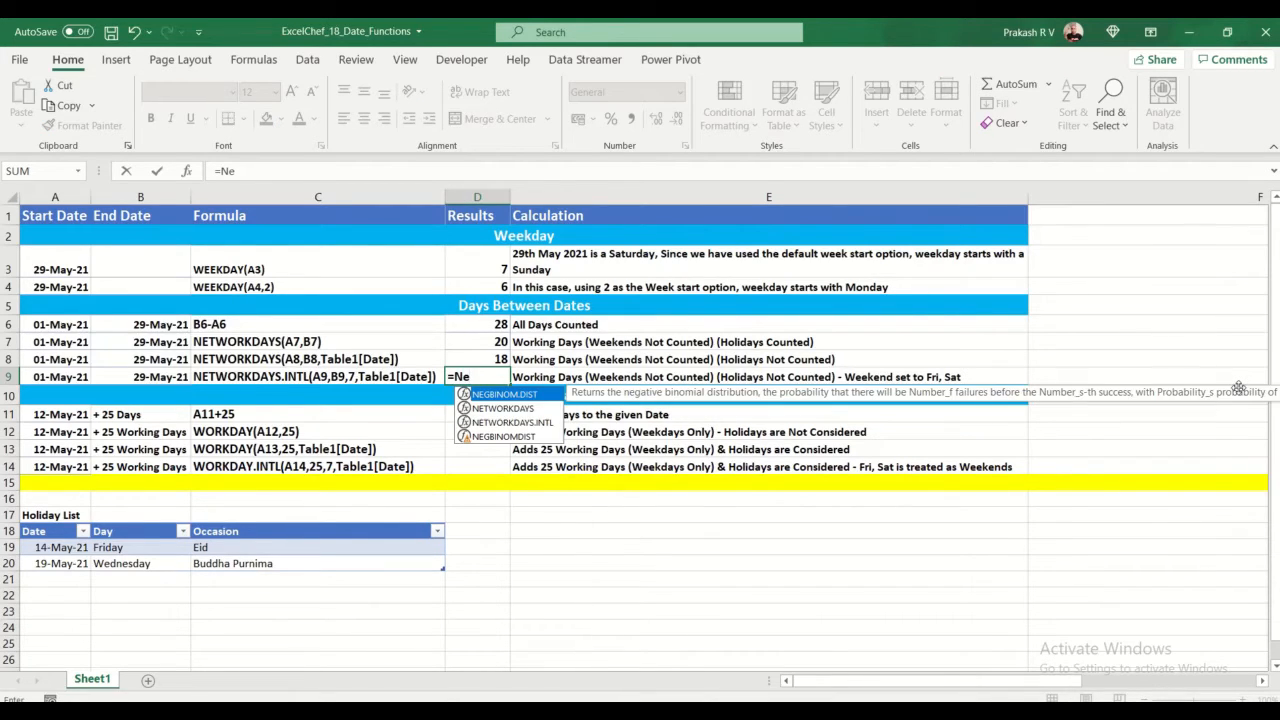
key("Down")
key("Down")
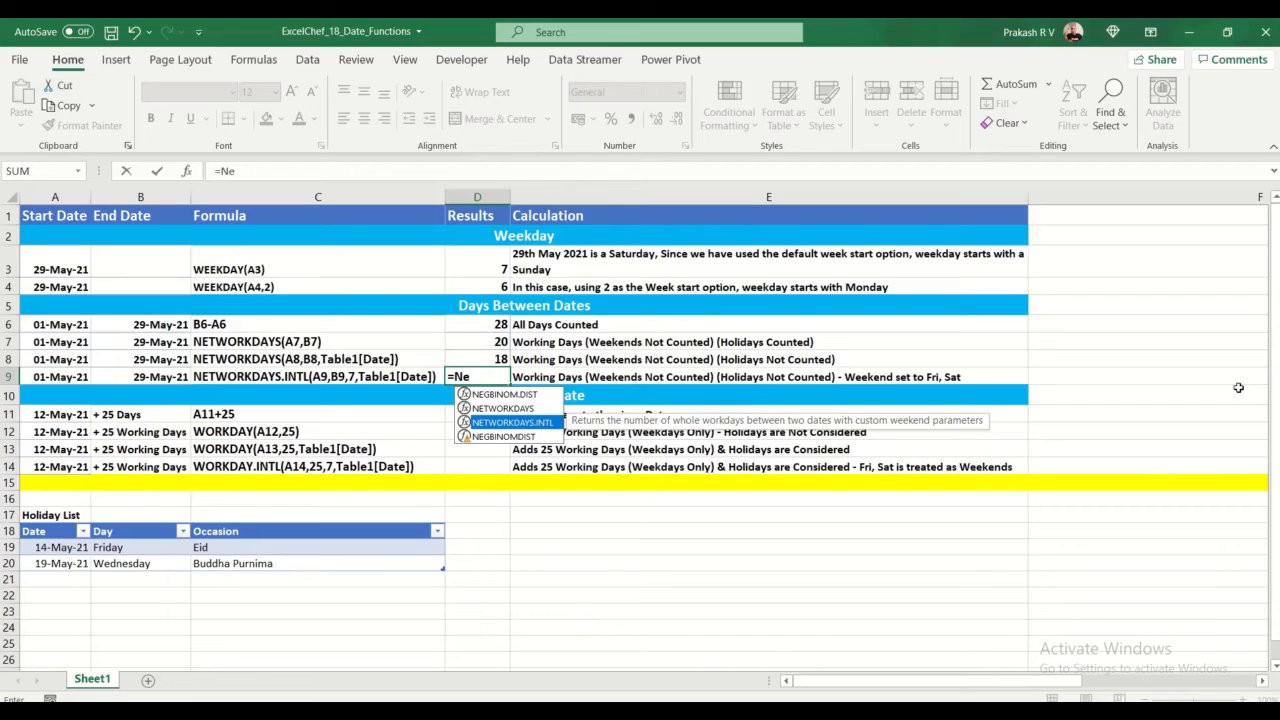
key("Tab")
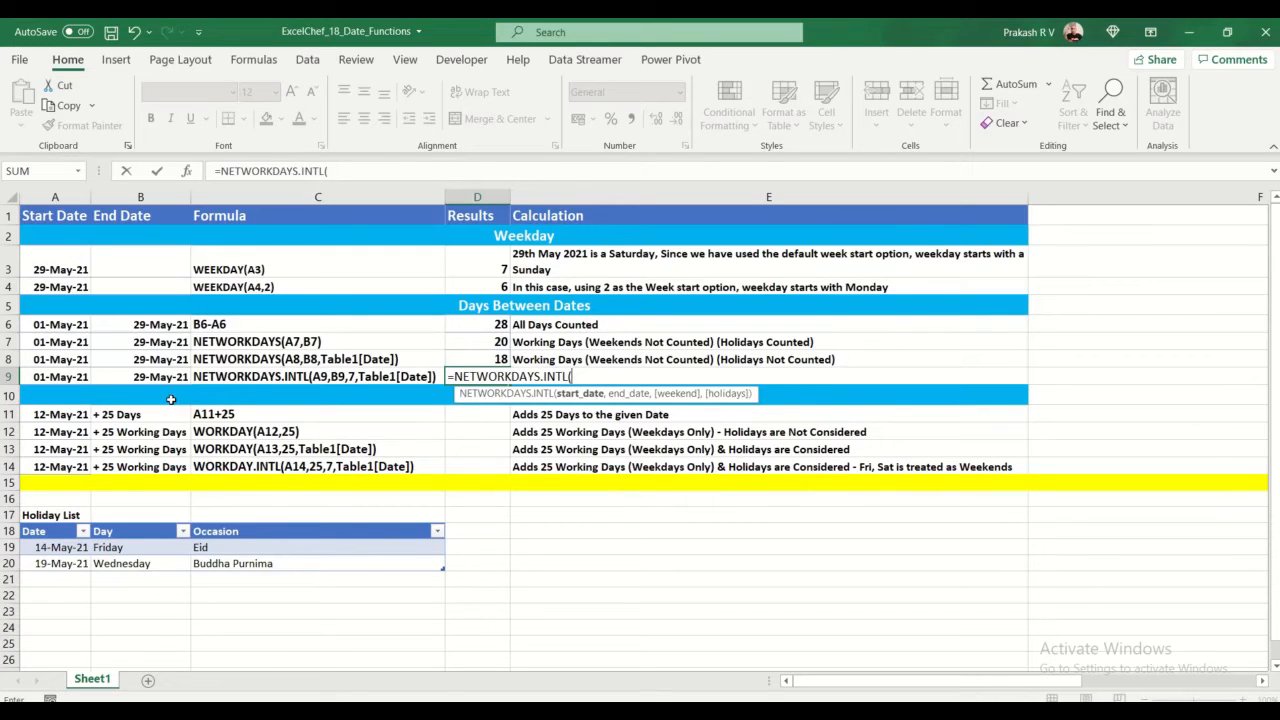
left_click(41, 381)
type(",")
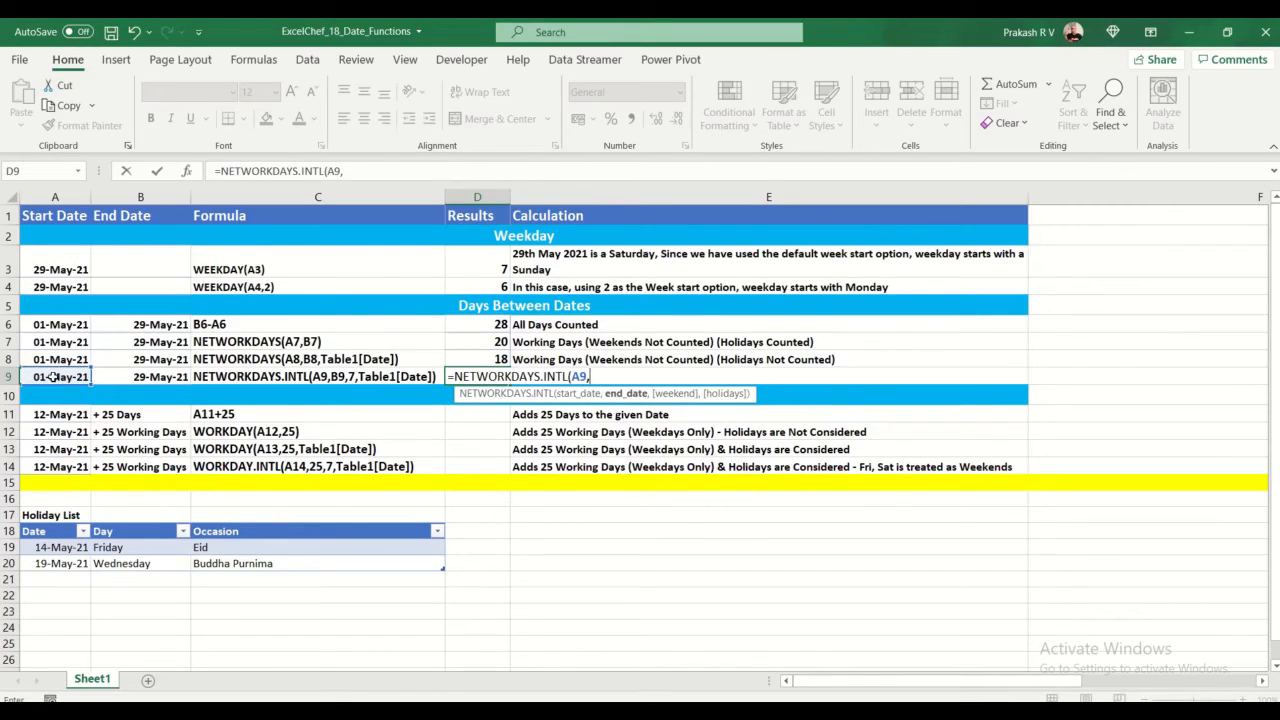
left_click(154, 381)
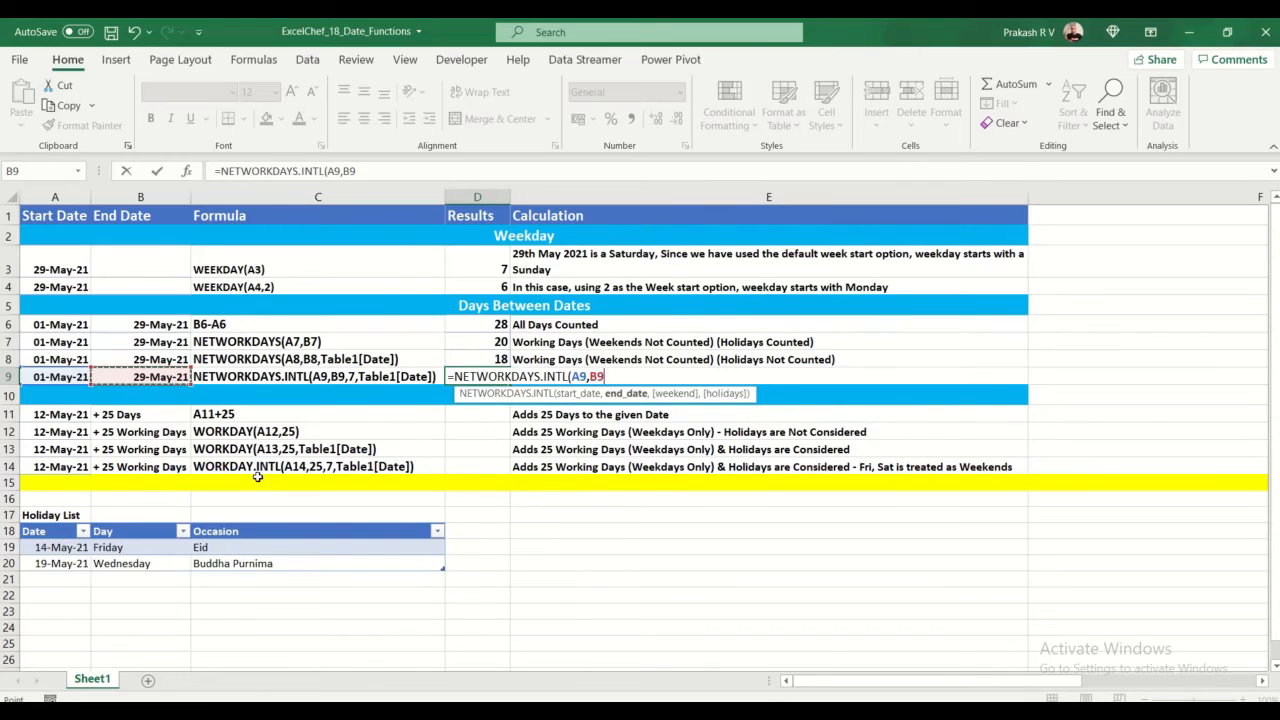
type(",")
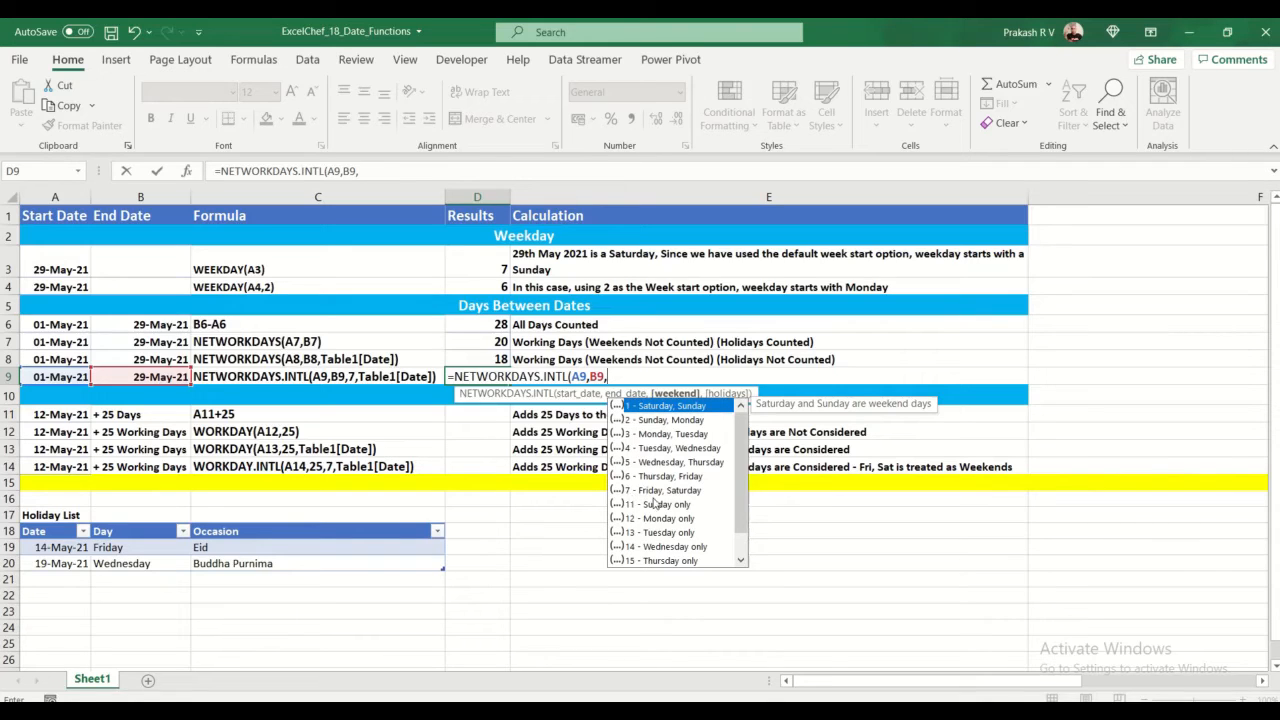
type("7,")
left_click_drag(62, 547, 62, 562)
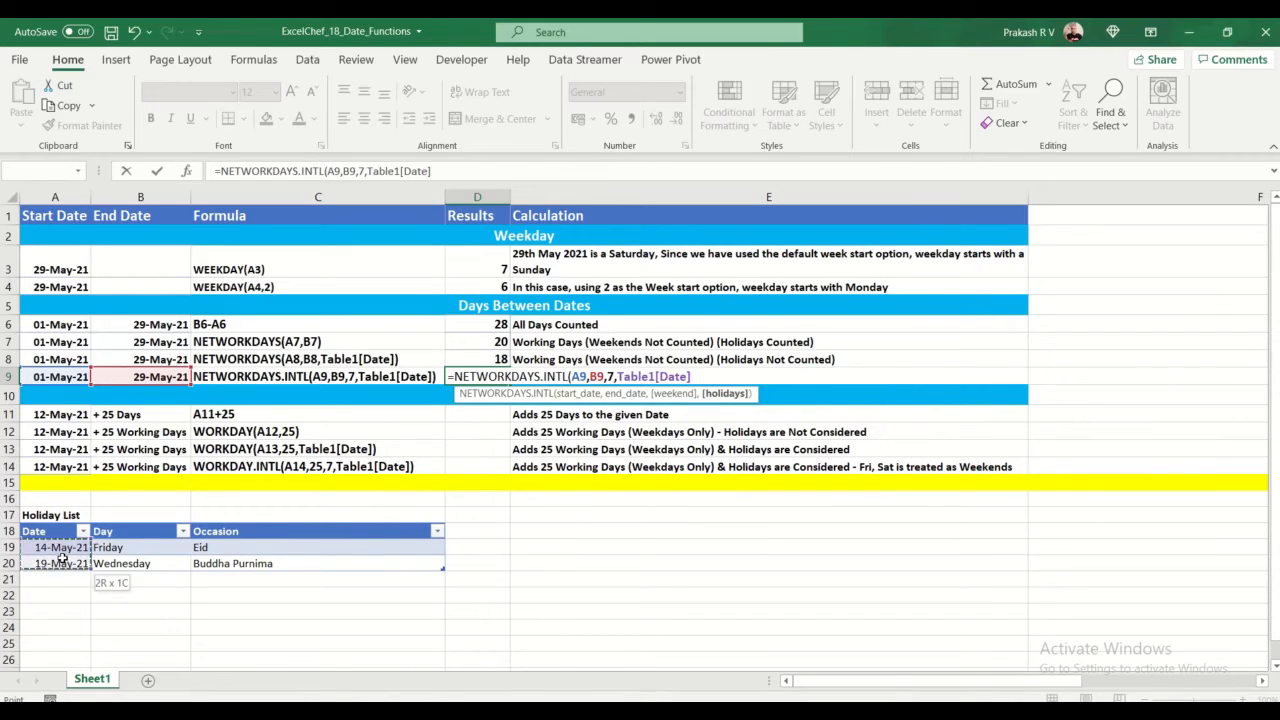
type(")")
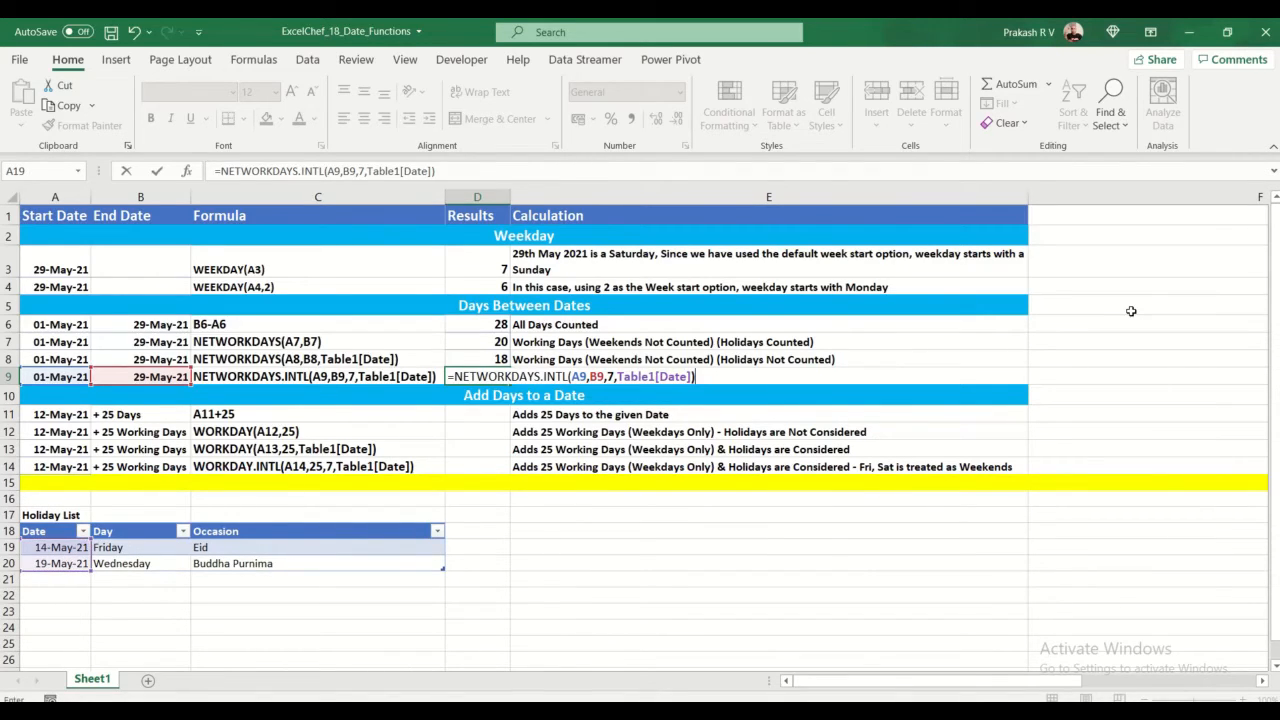
key("Return")
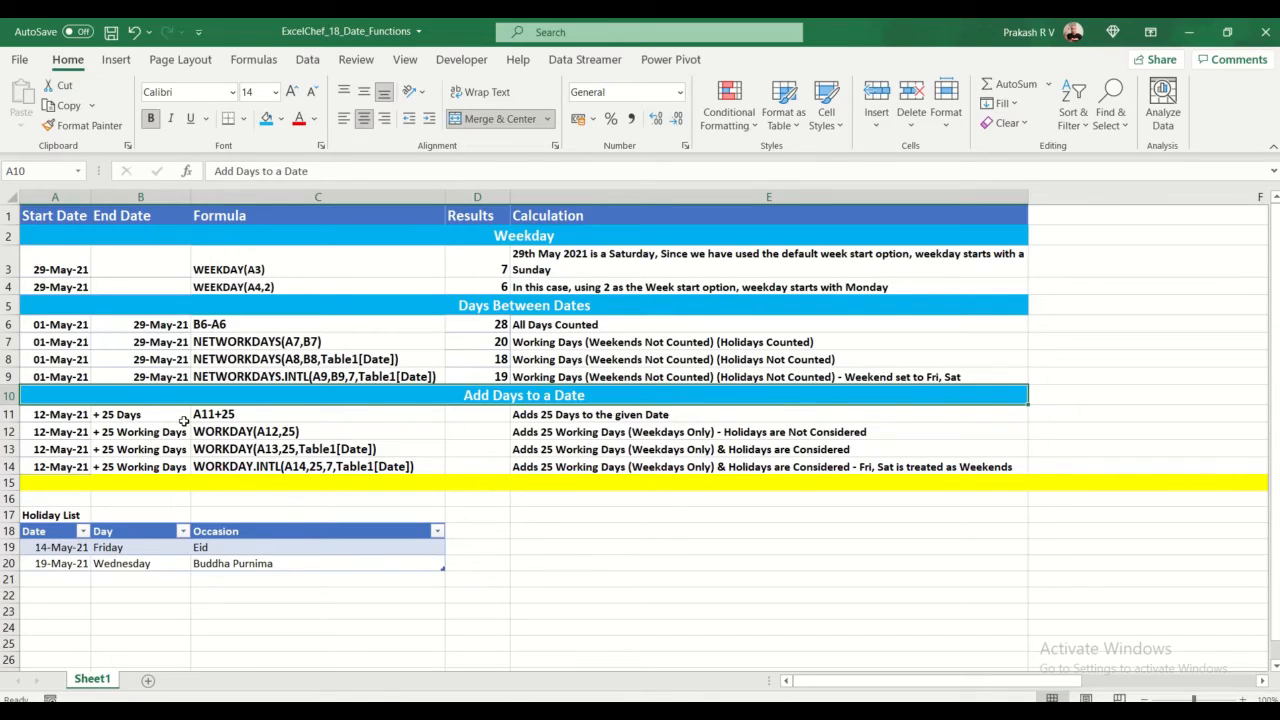
Enter =A11+25 in cell D11 to add 25 days to the start date
left_click(480, 418)
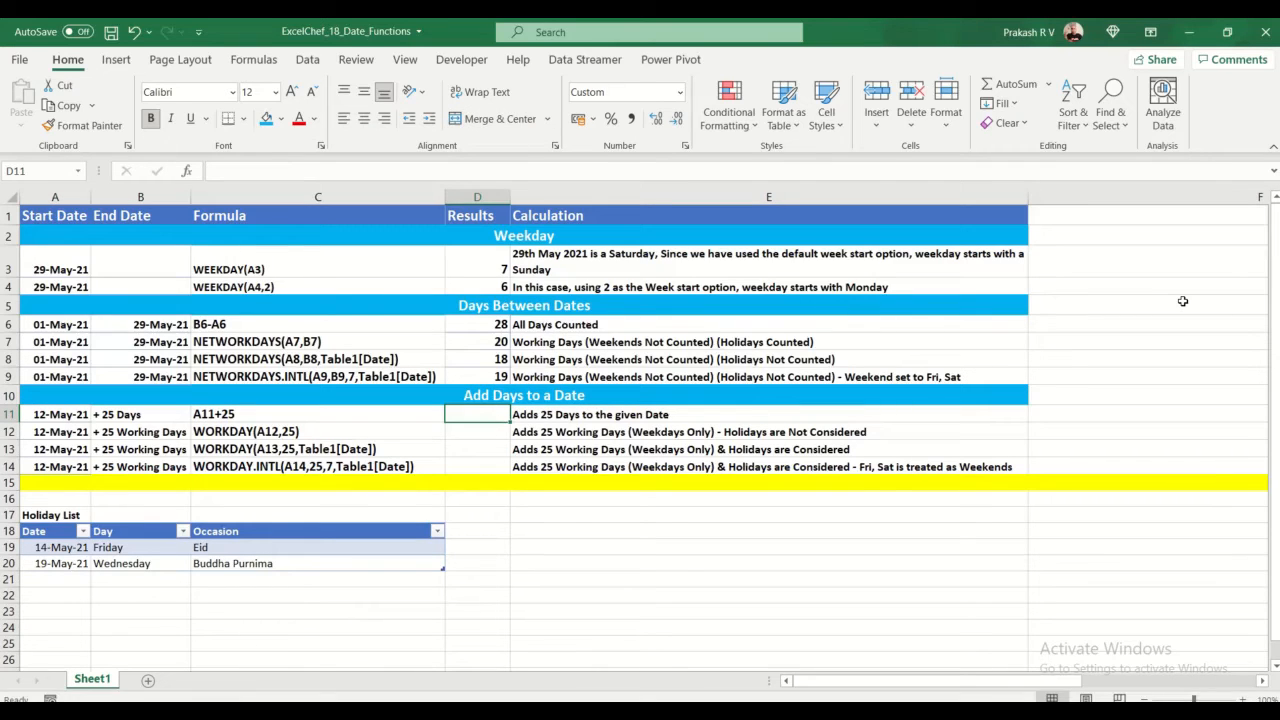
type("=")
key("Left")
key("Left")
key("Left")
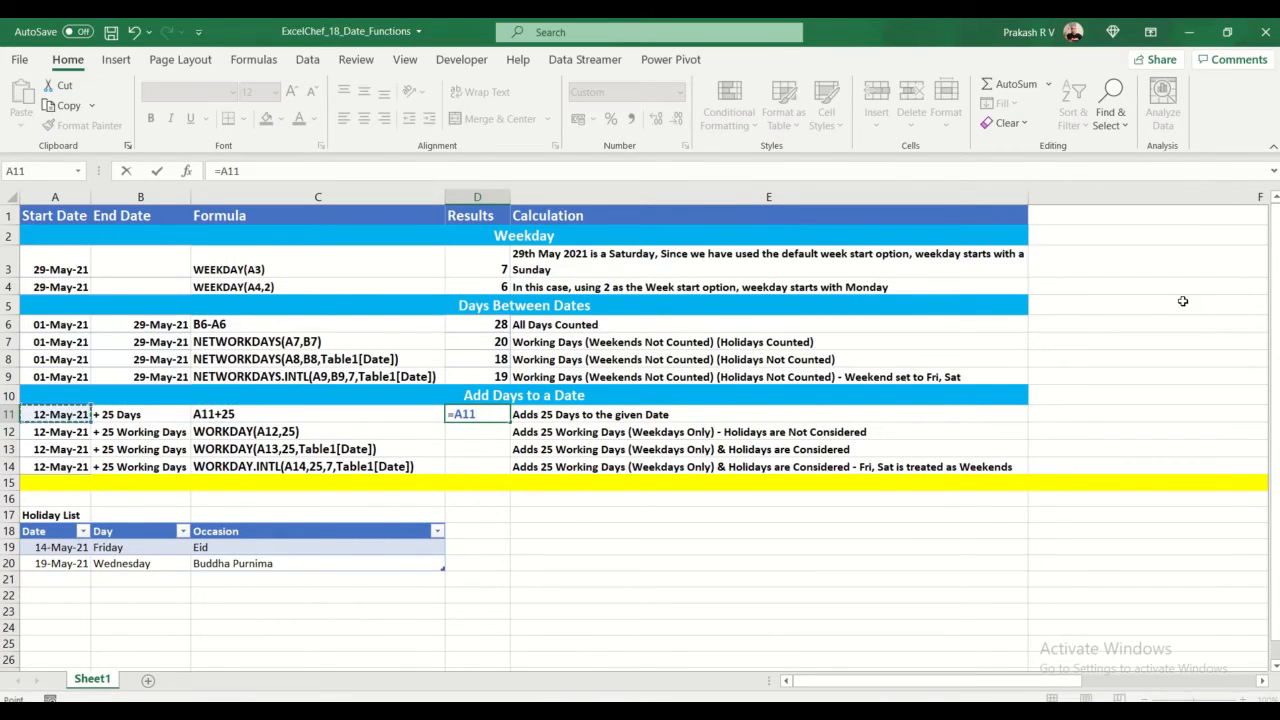
type("+25")
key("Return")
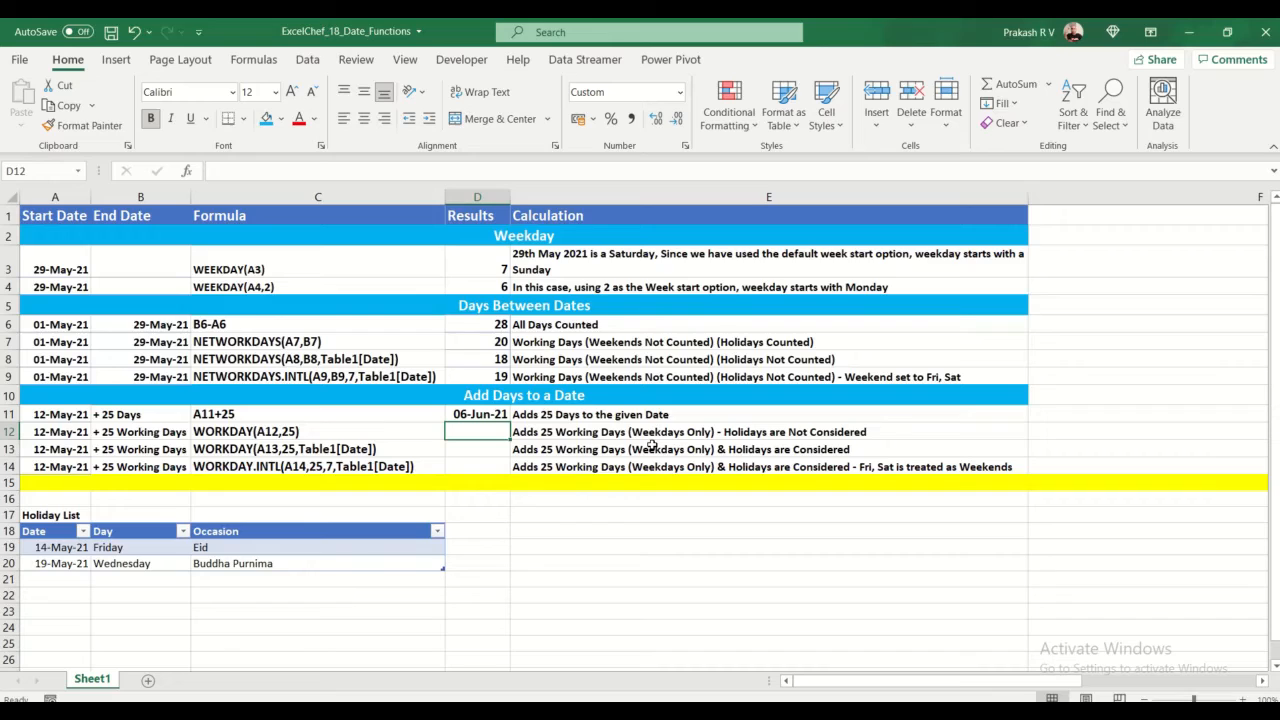
Enter =WORKDAY(A12,25) in cell D12 to add 25 working days without considering holidays
type("=Work")
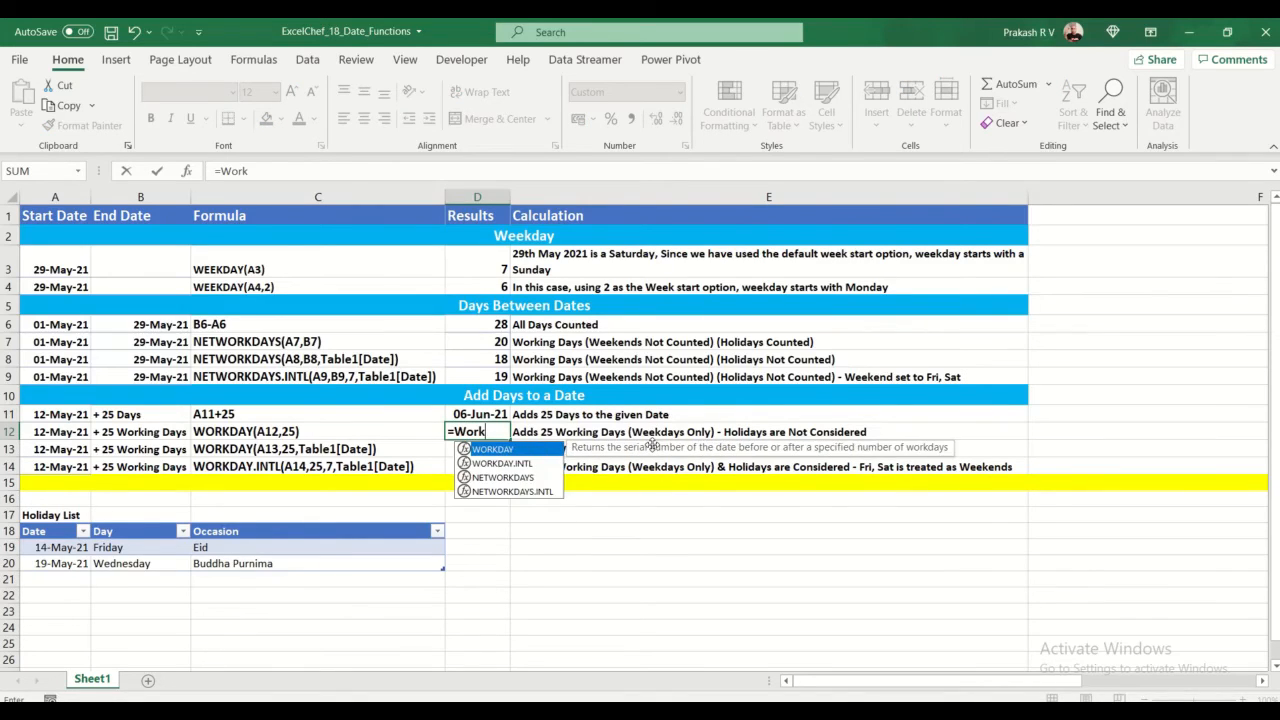
key("Tab")
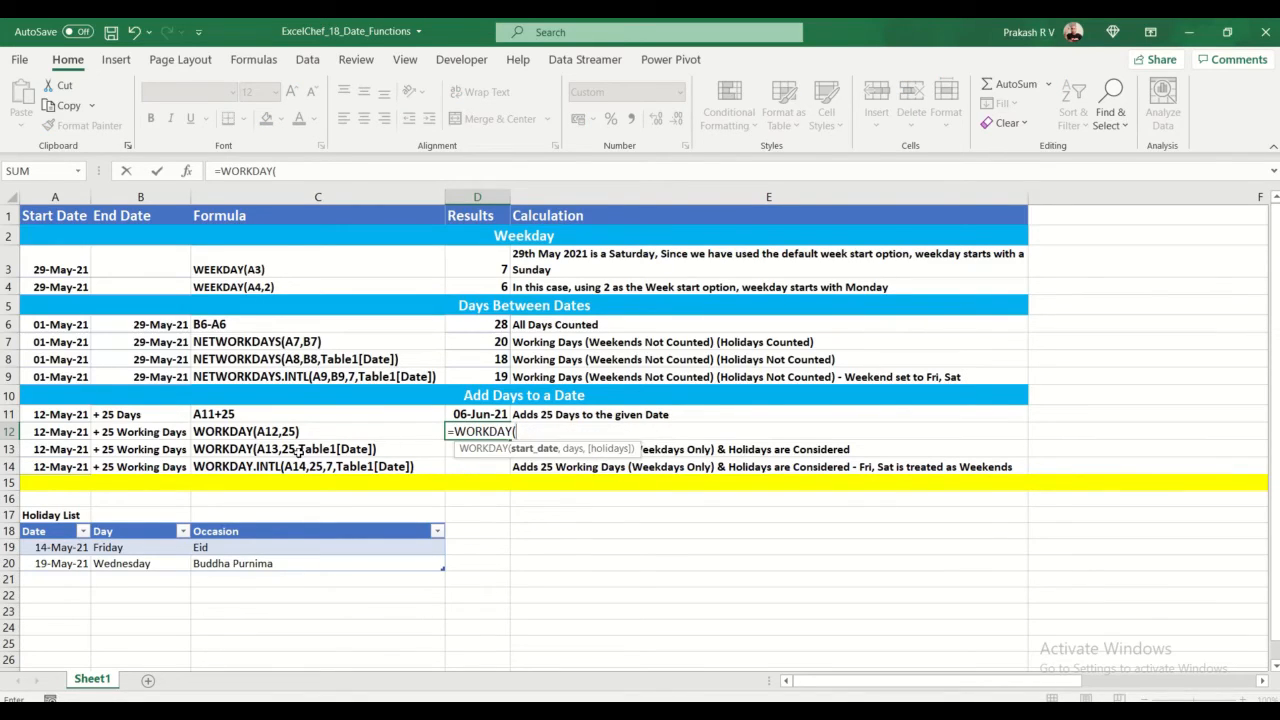
left_click(66, 434)
type(",25)")
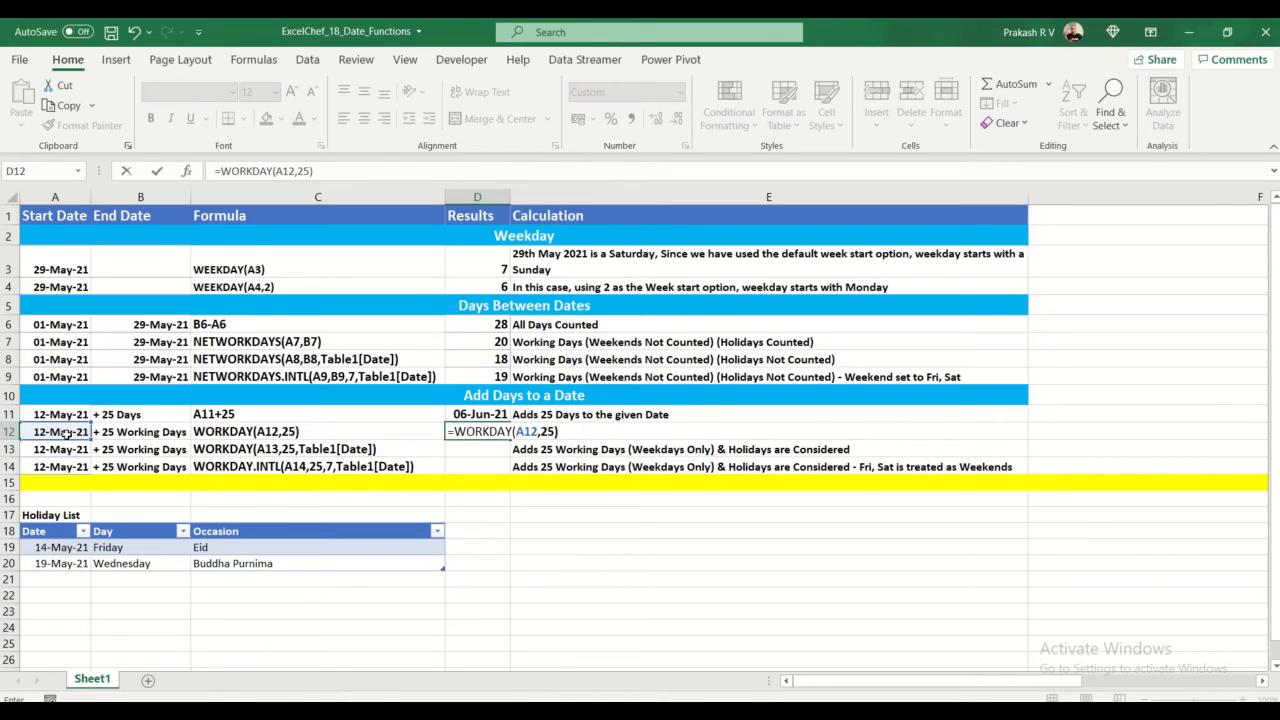
key("Return")
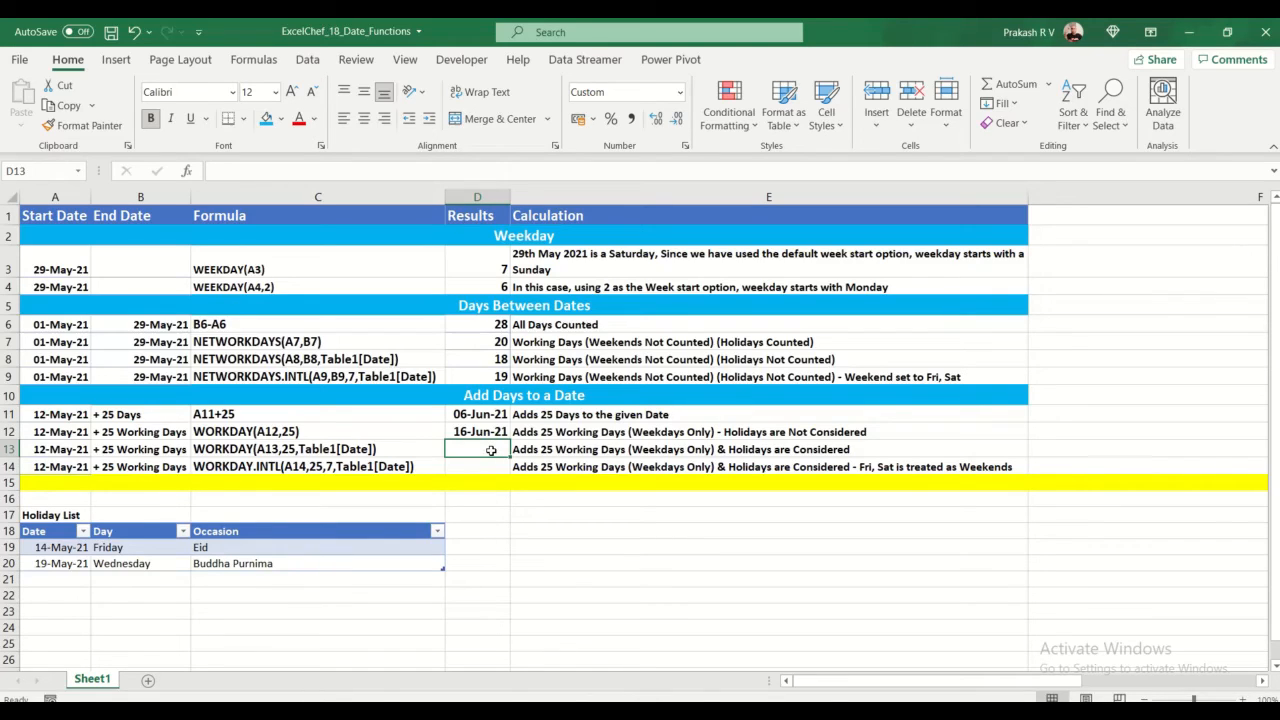
Enter =WORKDAY(A13,25,Table1[Date]) in cell D13 to add 25 working days while skipping the listed holidays
type("=wor")
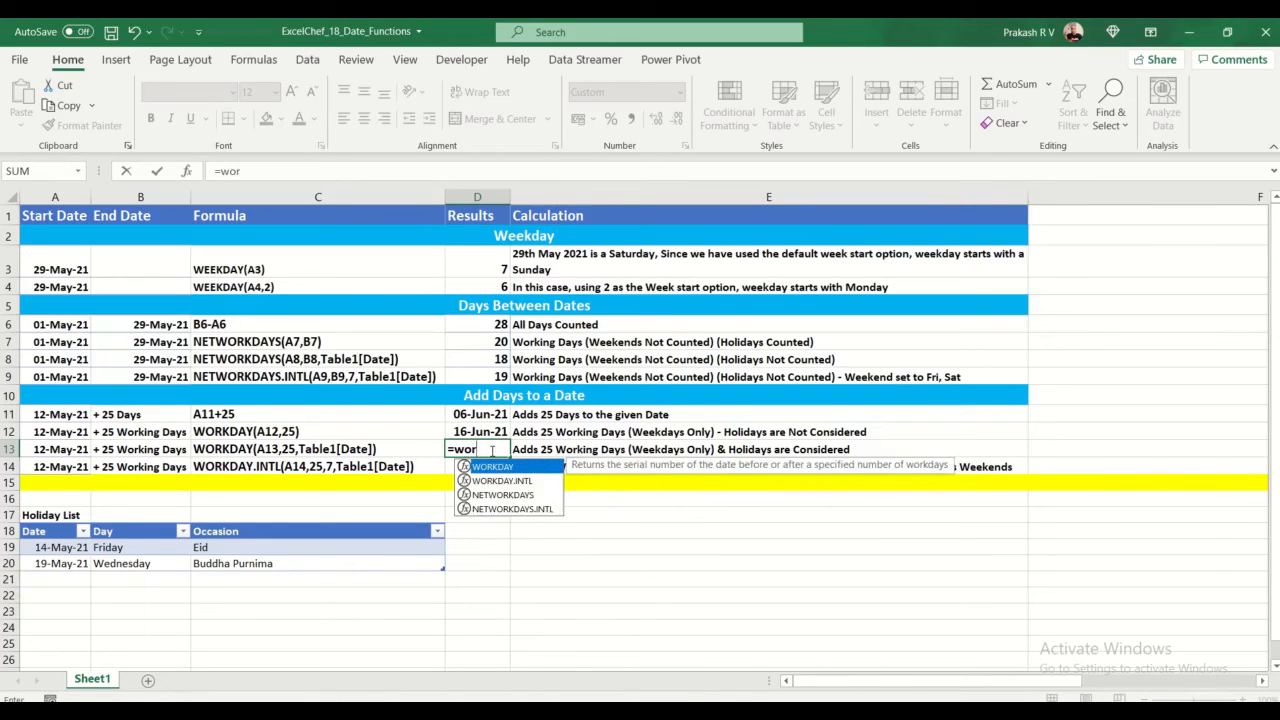
key("Tab")
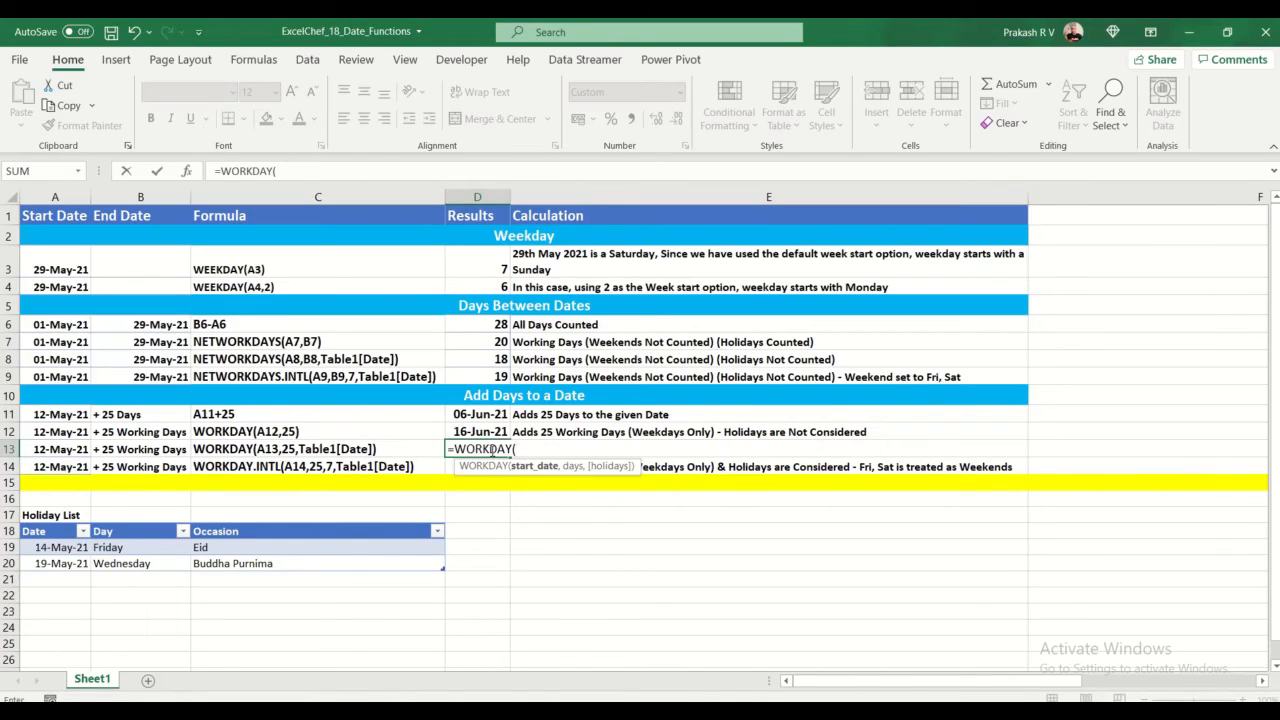
left_click(55, 451)
type(",")
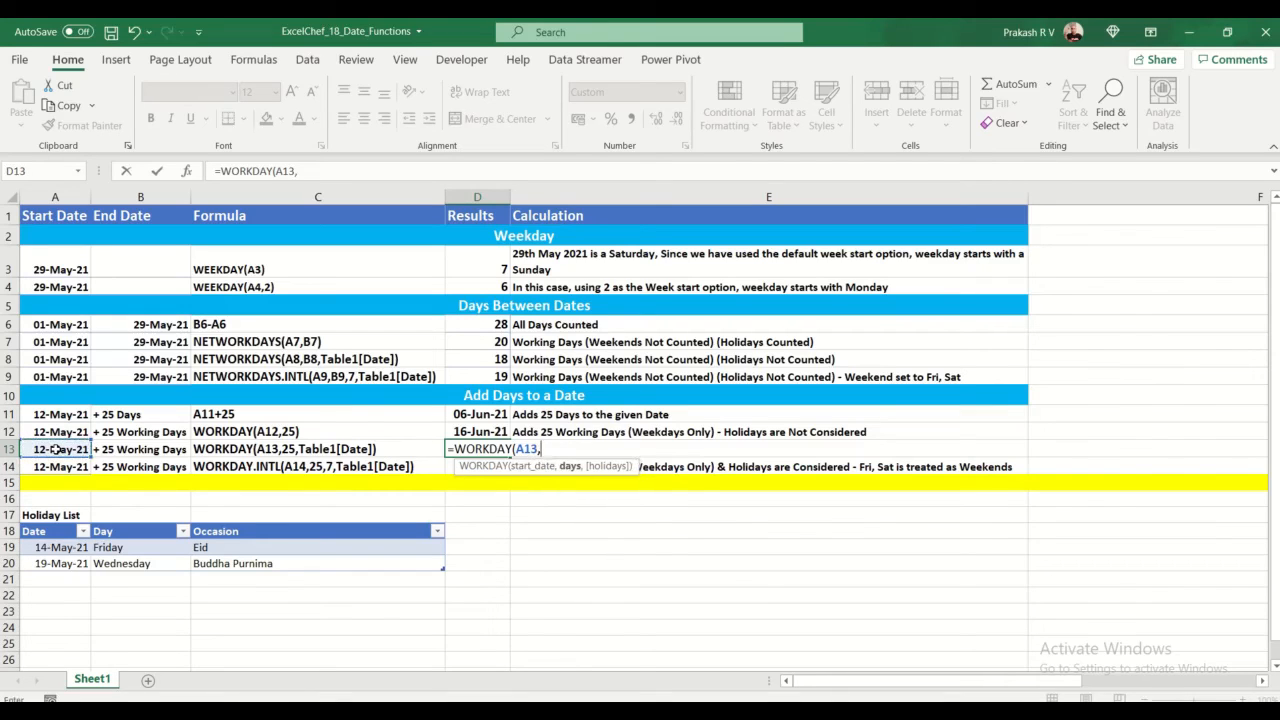
type("25,")
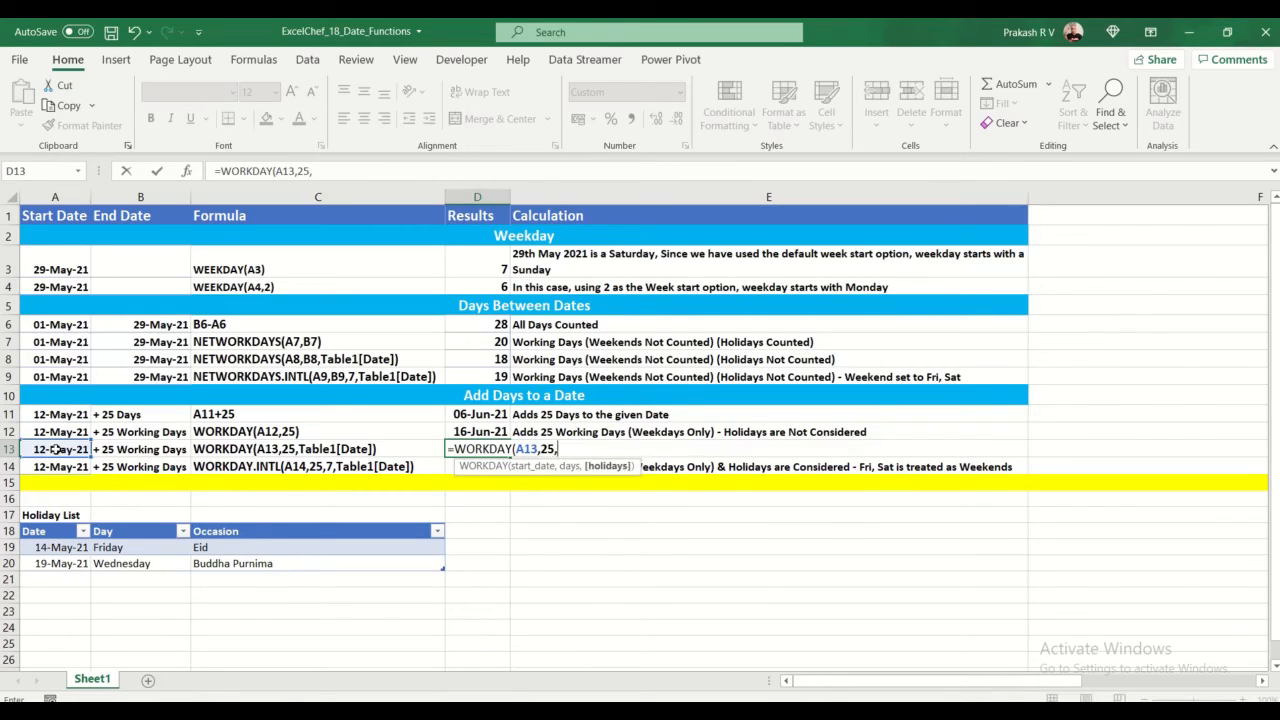
left_click(48, 549)
left_click_drag(43, 563, 45, 564)
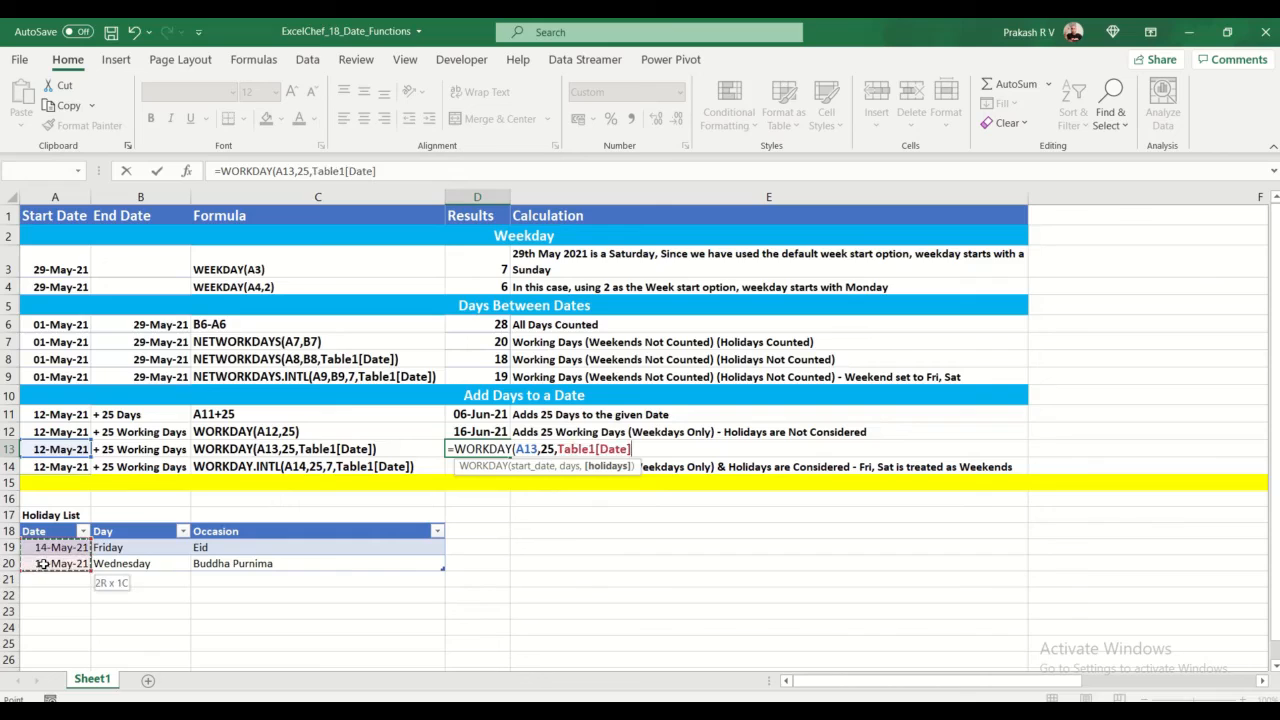
type(")")
key("Return")
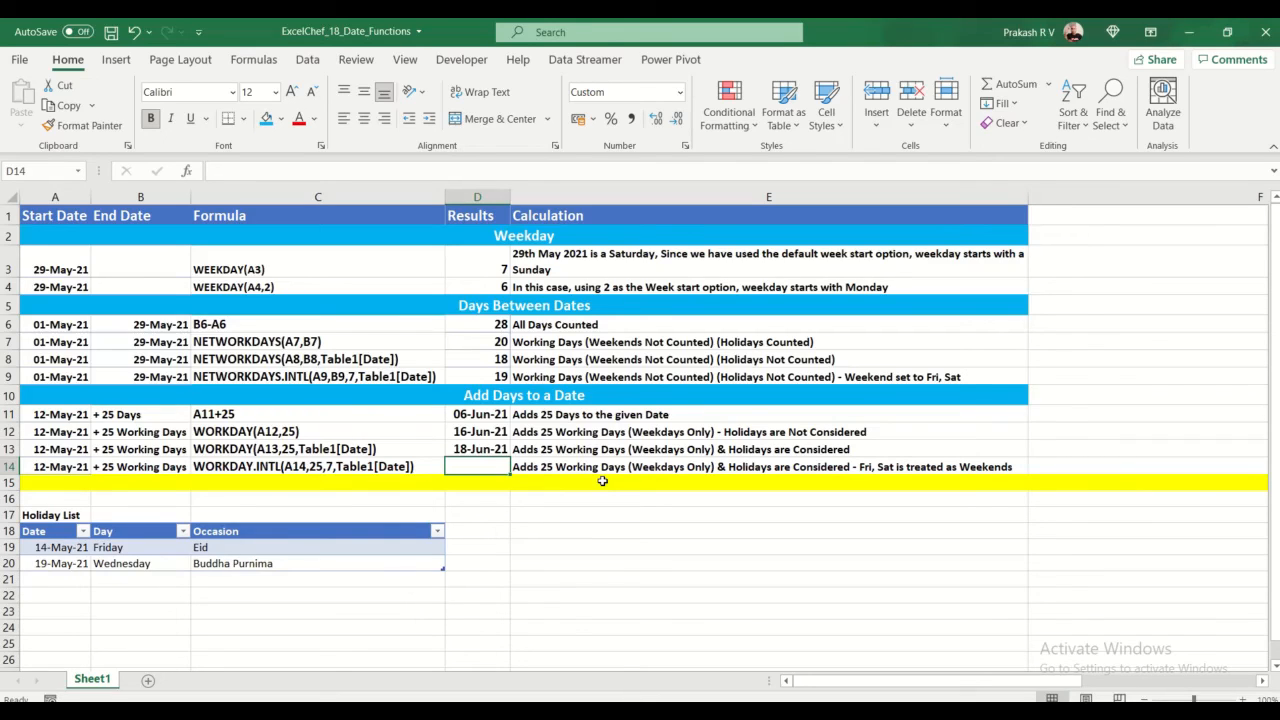
Enter =WORKDAY.INTL(A14,25,7,Table1[Date]) in cell D14 to add 25 working days with Friday-Saturday weekends and the listed holidays skipped
type("=Wro")
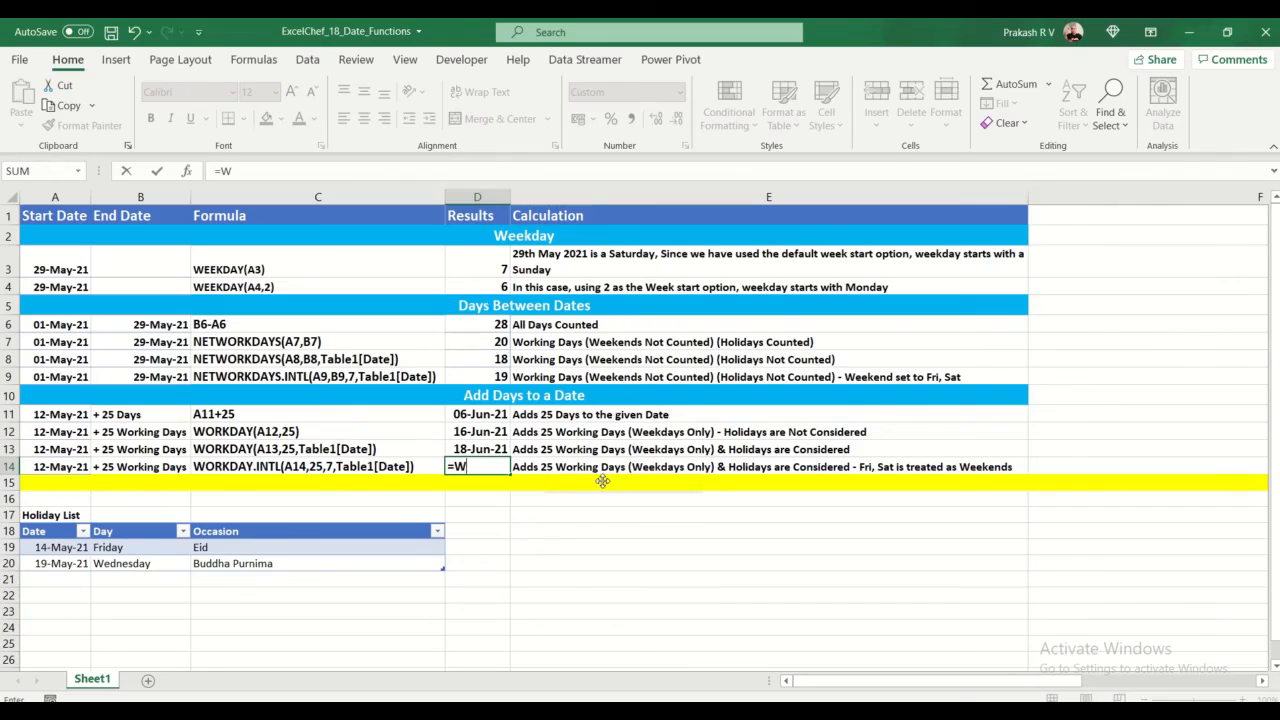
key("BackSpace")
key("BackSpace")
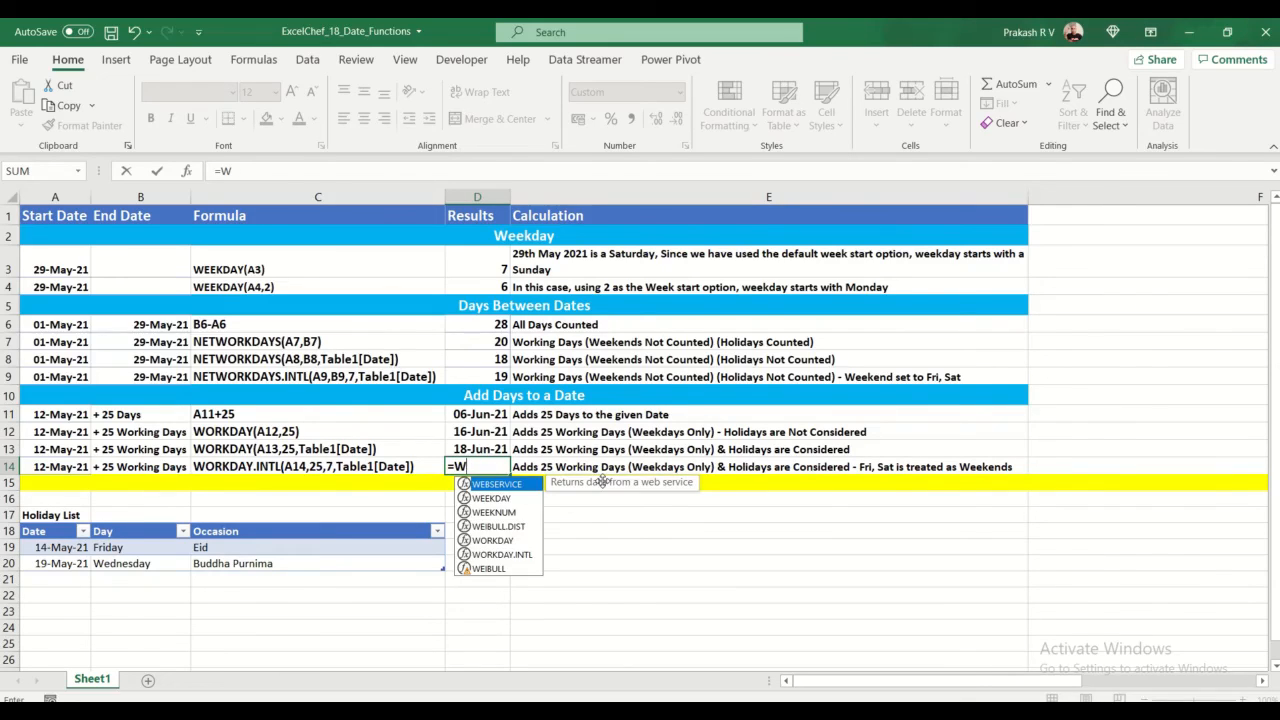
type("o")
key("Down")
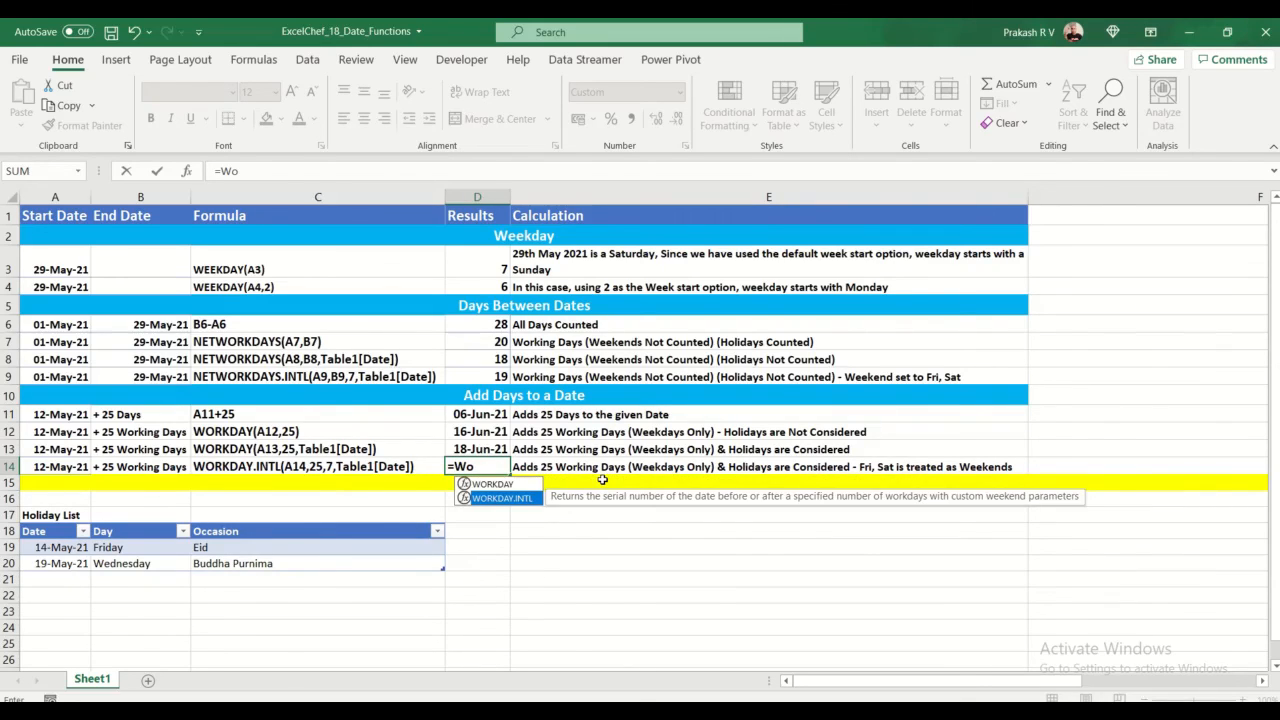
key("Tab")
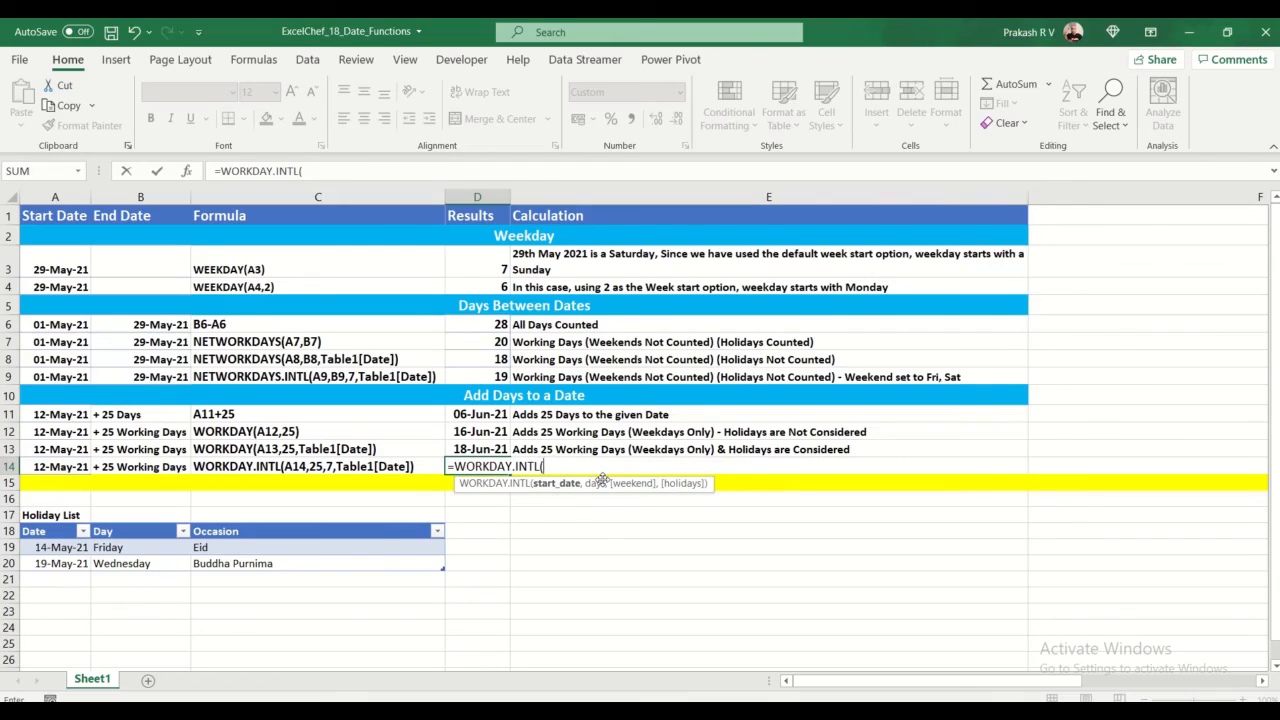
left_click(71, 476)
type(",")
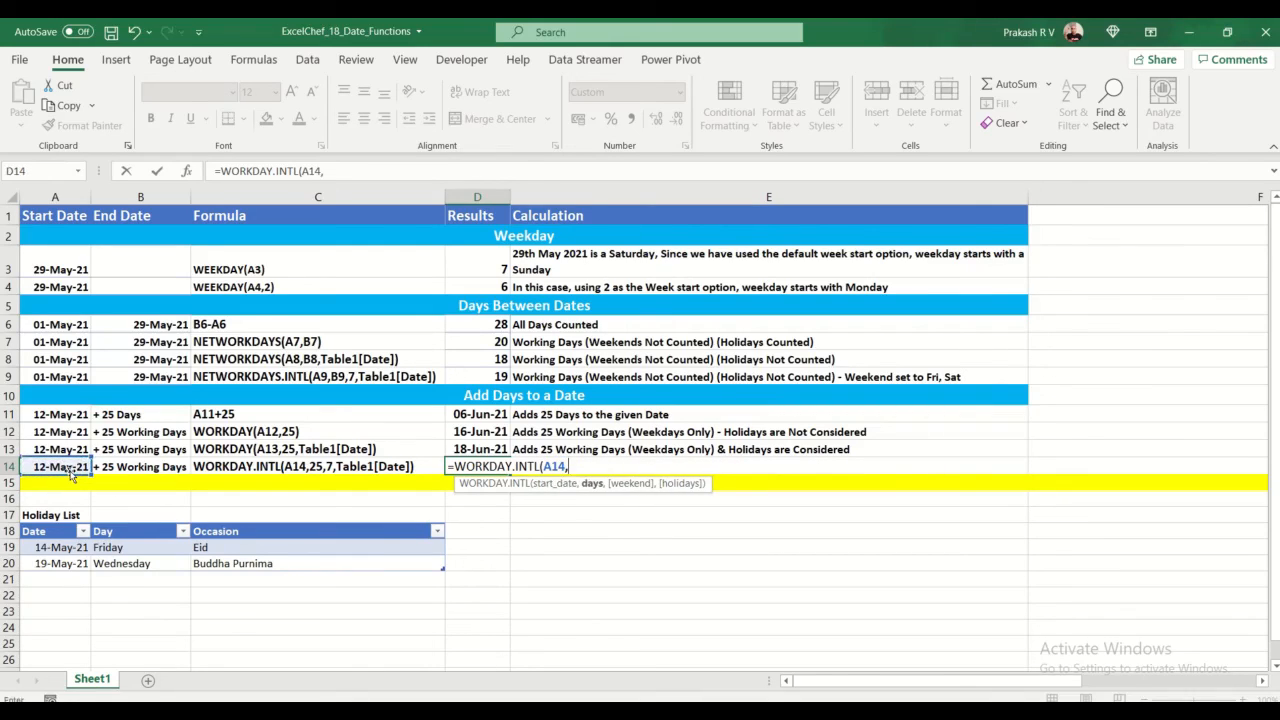
type("25,")
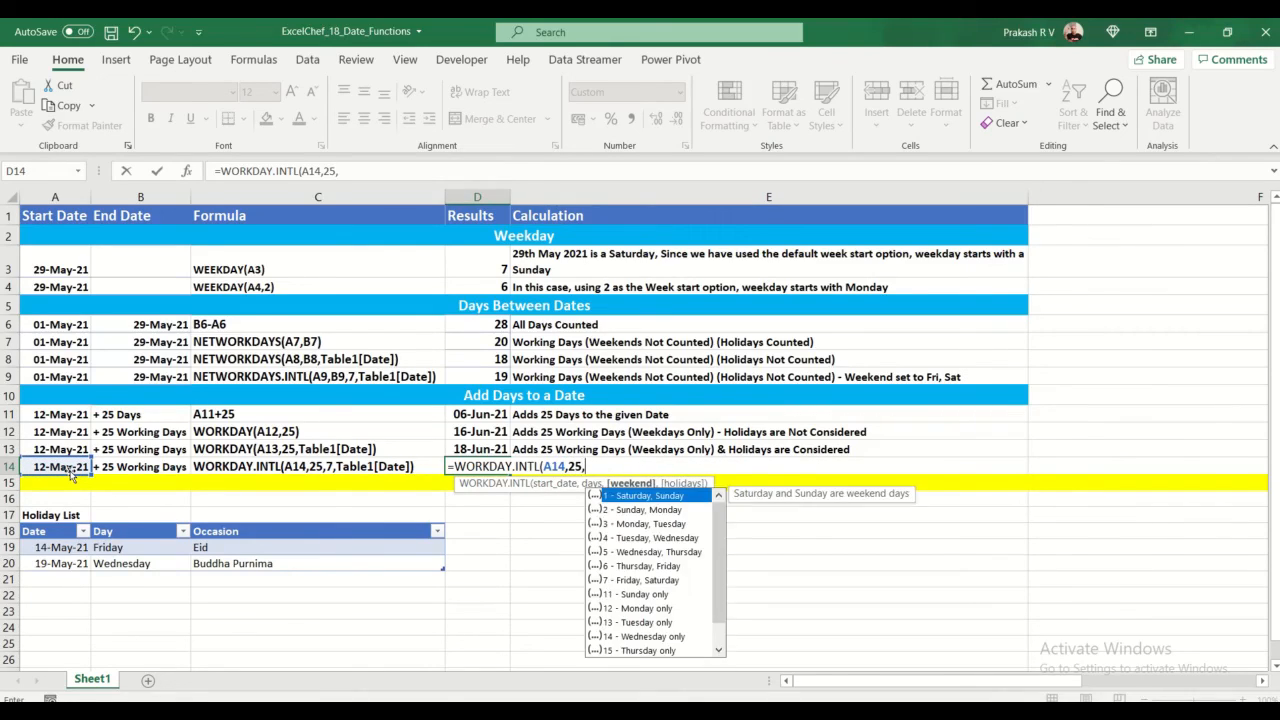
type("7,")
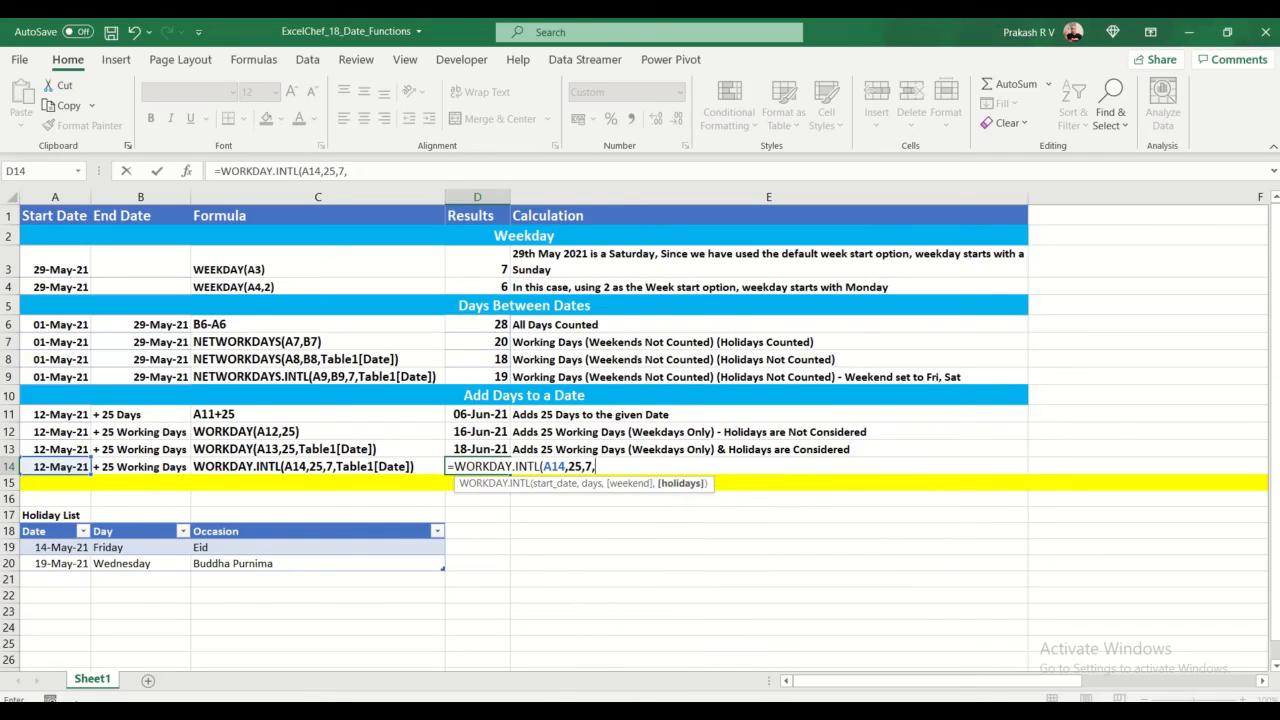
left_click_drag(62, 548, 64, 565)
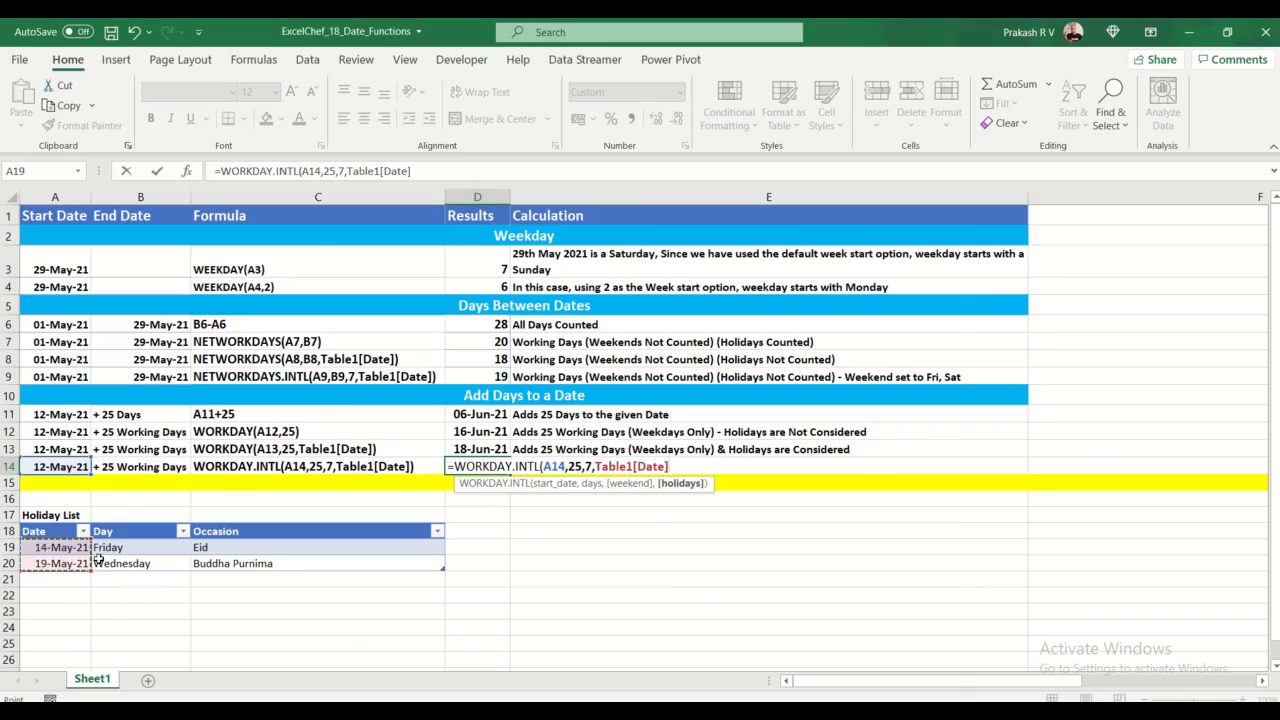
type(")")
key("Return")
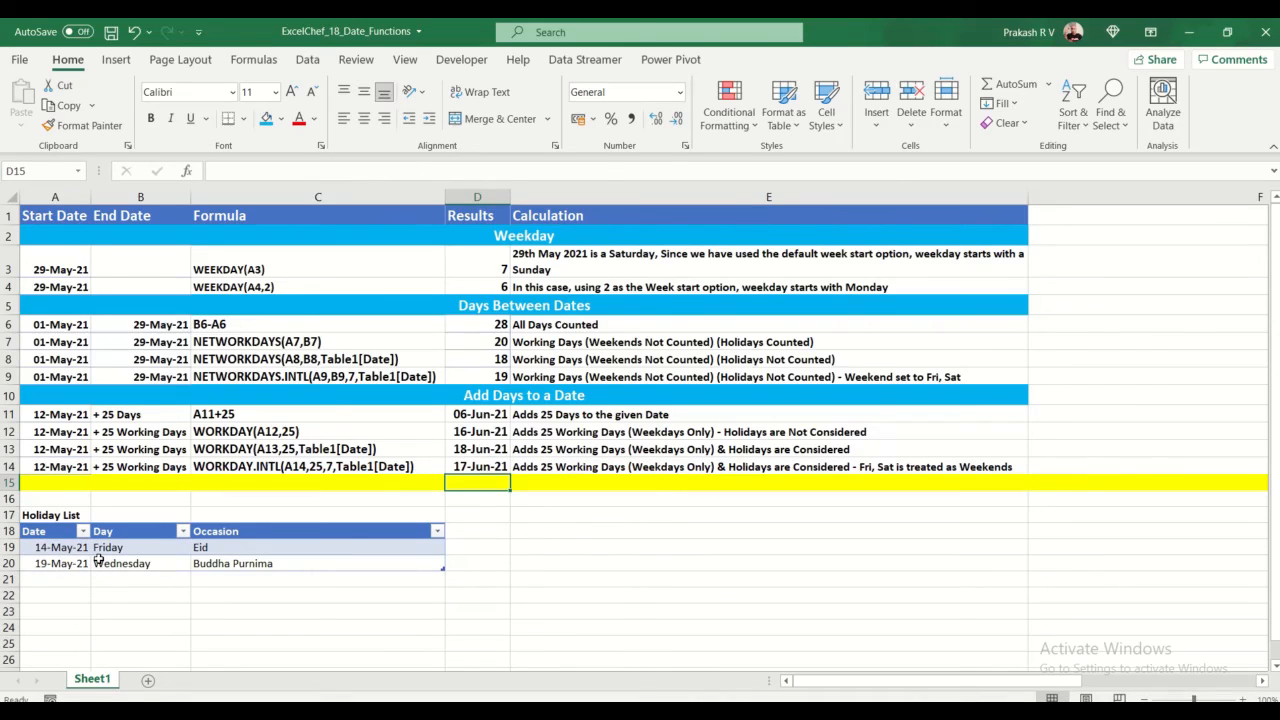